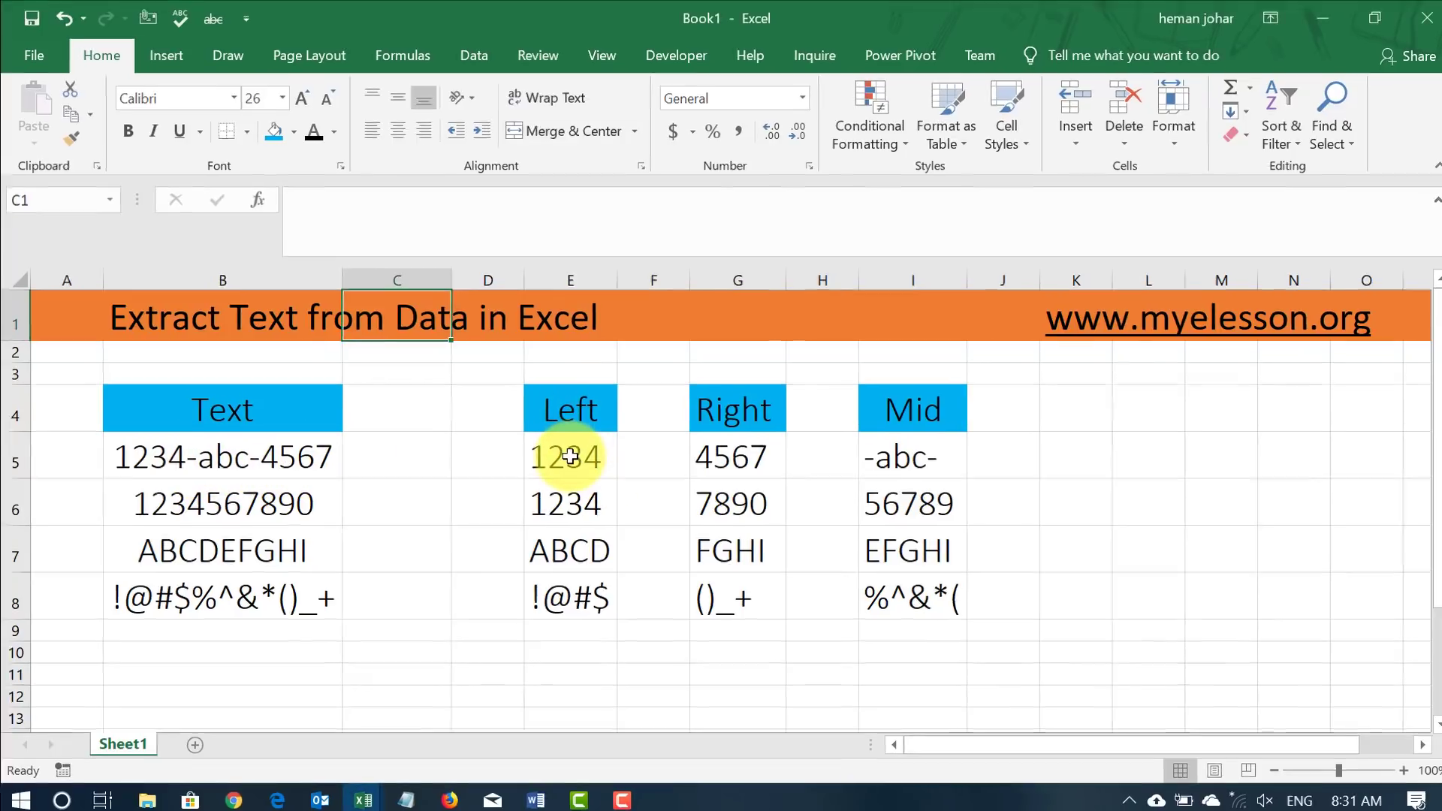
# Step: Review the LEFT, RIGHT and MID formulas in rows 5 and 6 without changing them
pyautogui.click(571, 456)
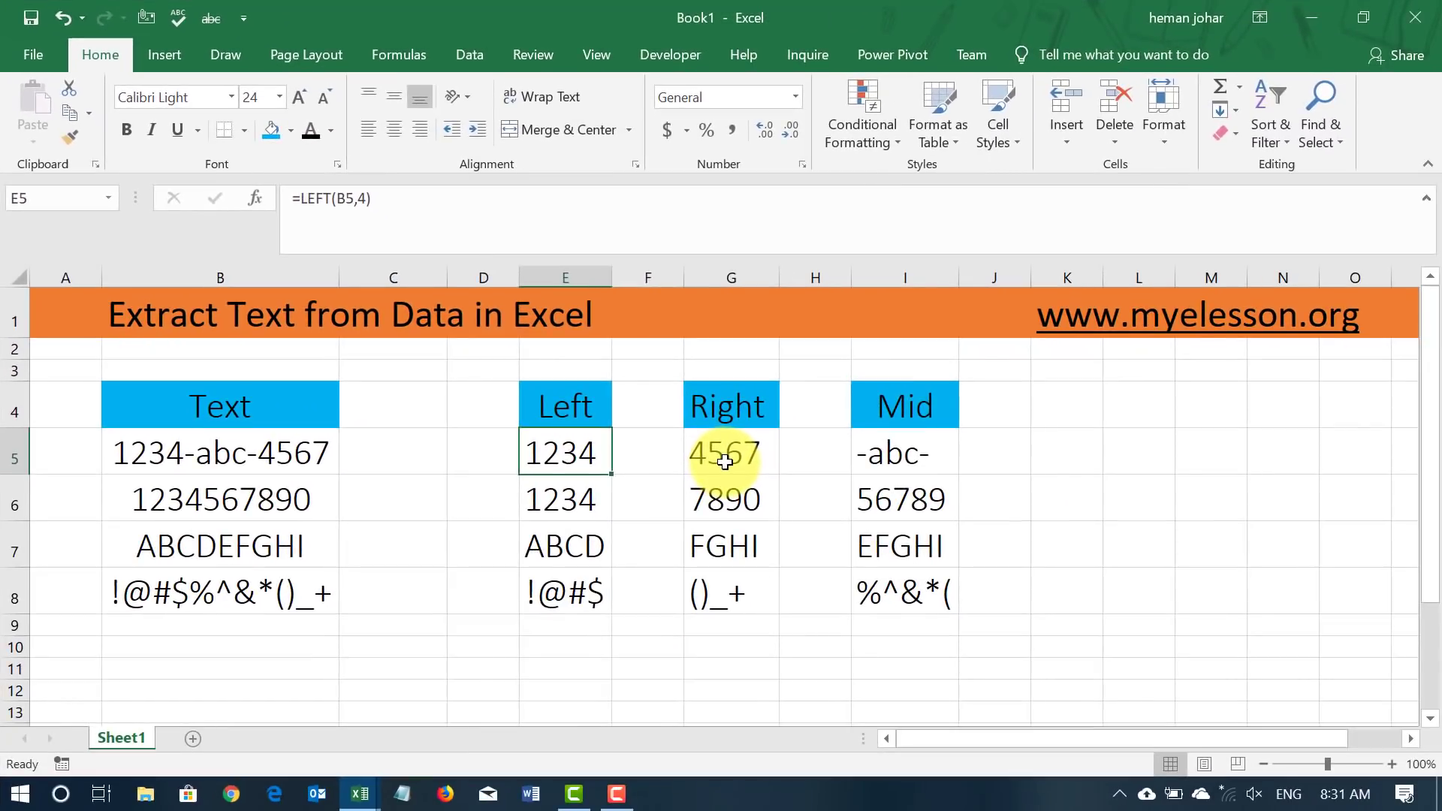
pyautogui.click(725, 462)
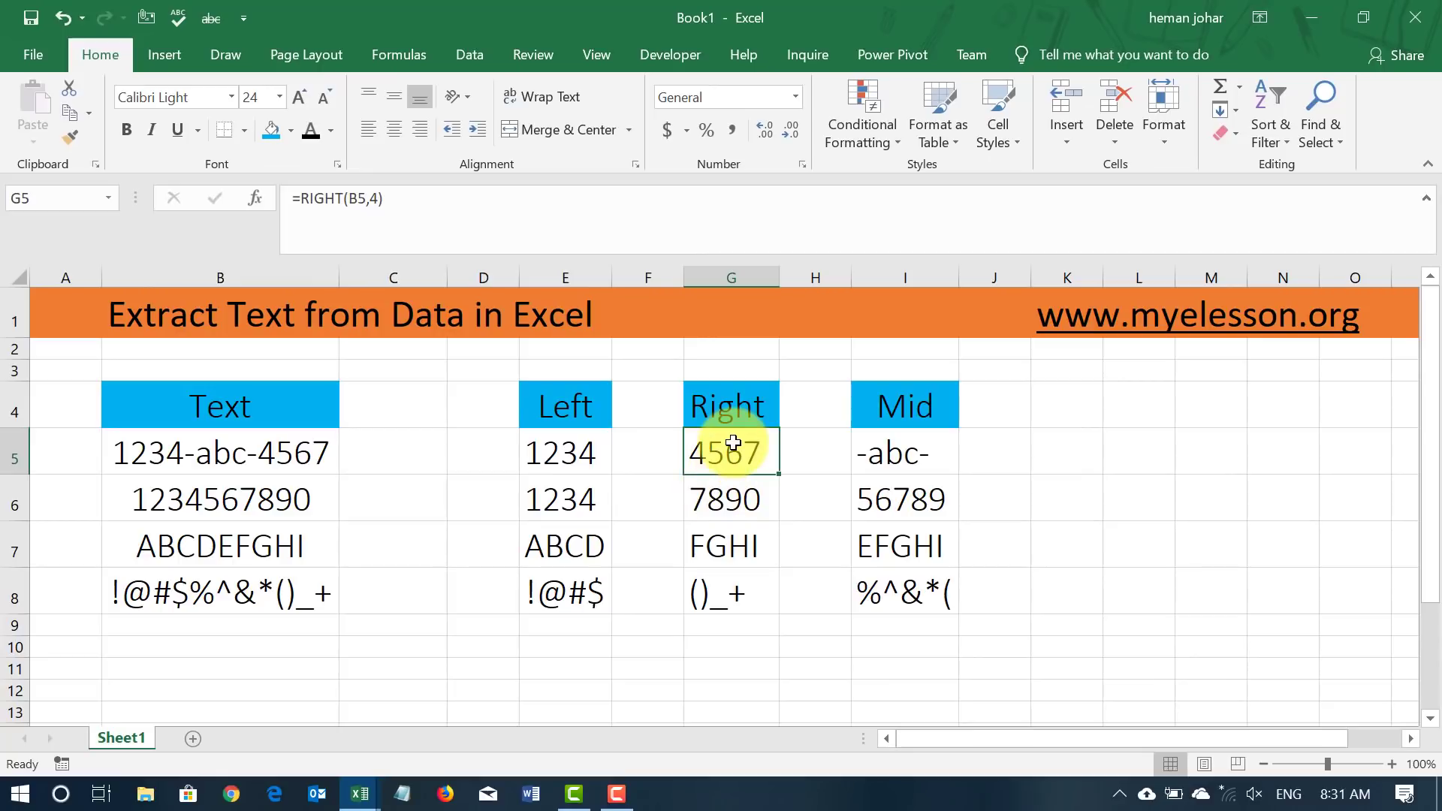
pyautogui.doubleClick(733, 444)
pyautogui.press('Escape')
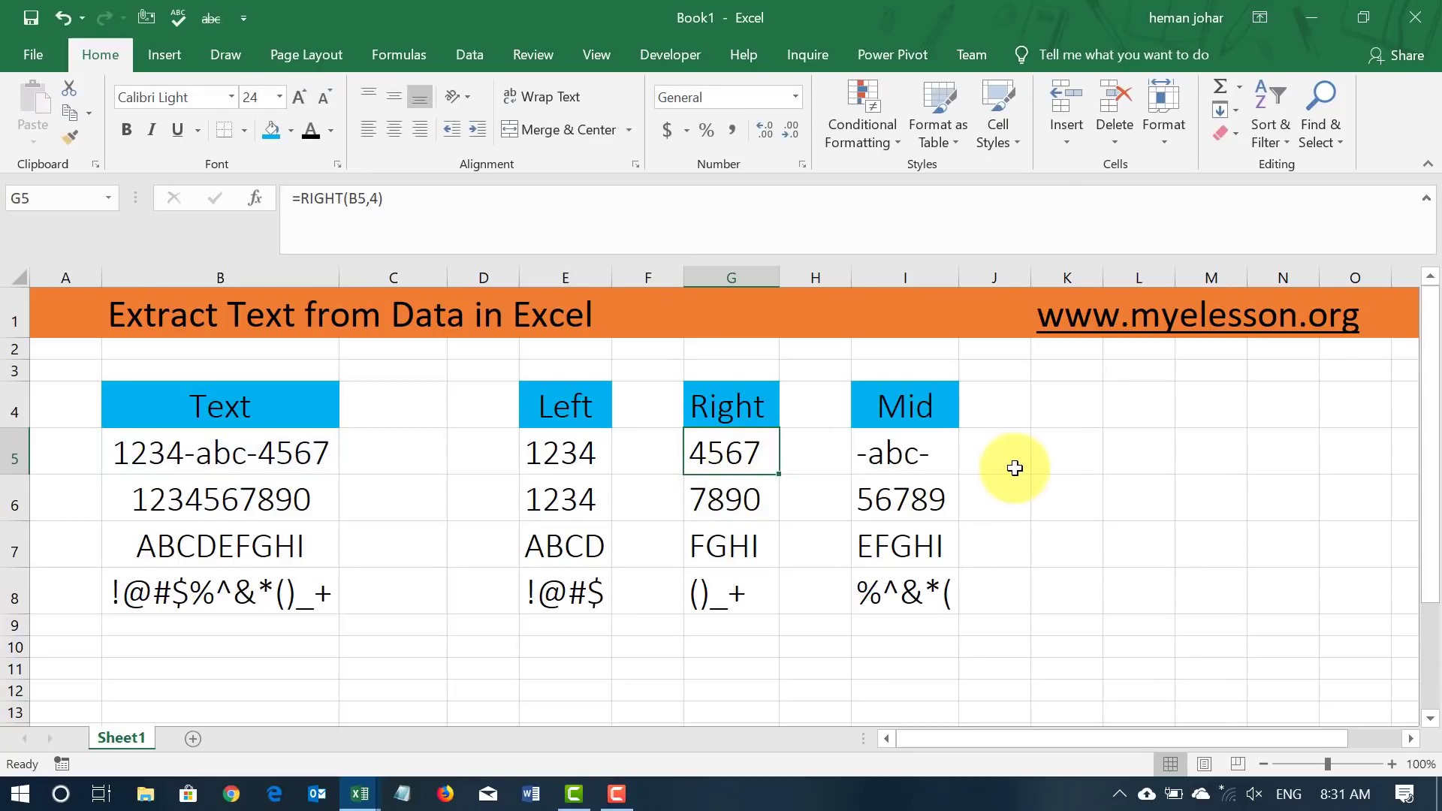
pyautogui.doubleClick(935, 466)
pyautogui.press('Escape')
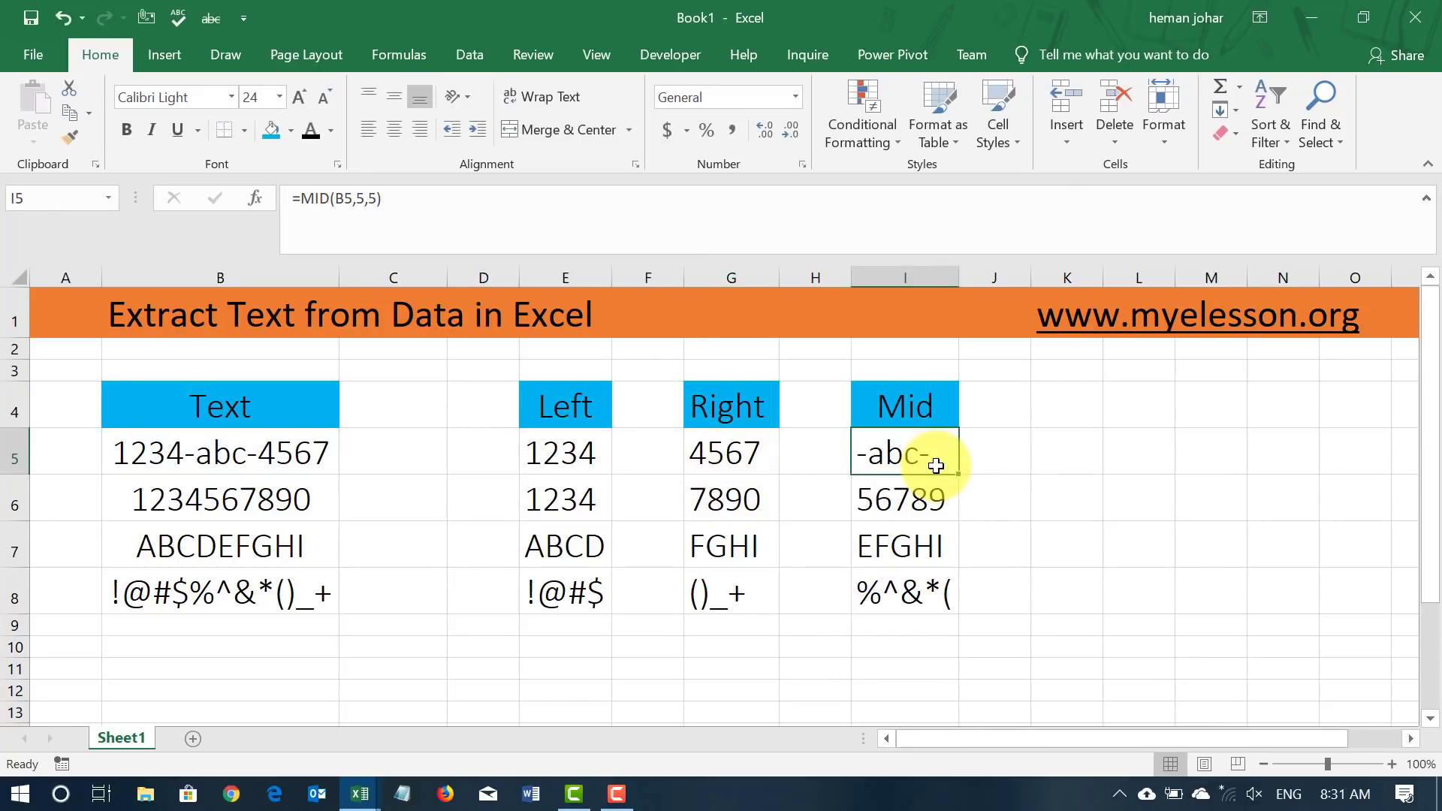
pyautogui.doubleClick(553, 489)
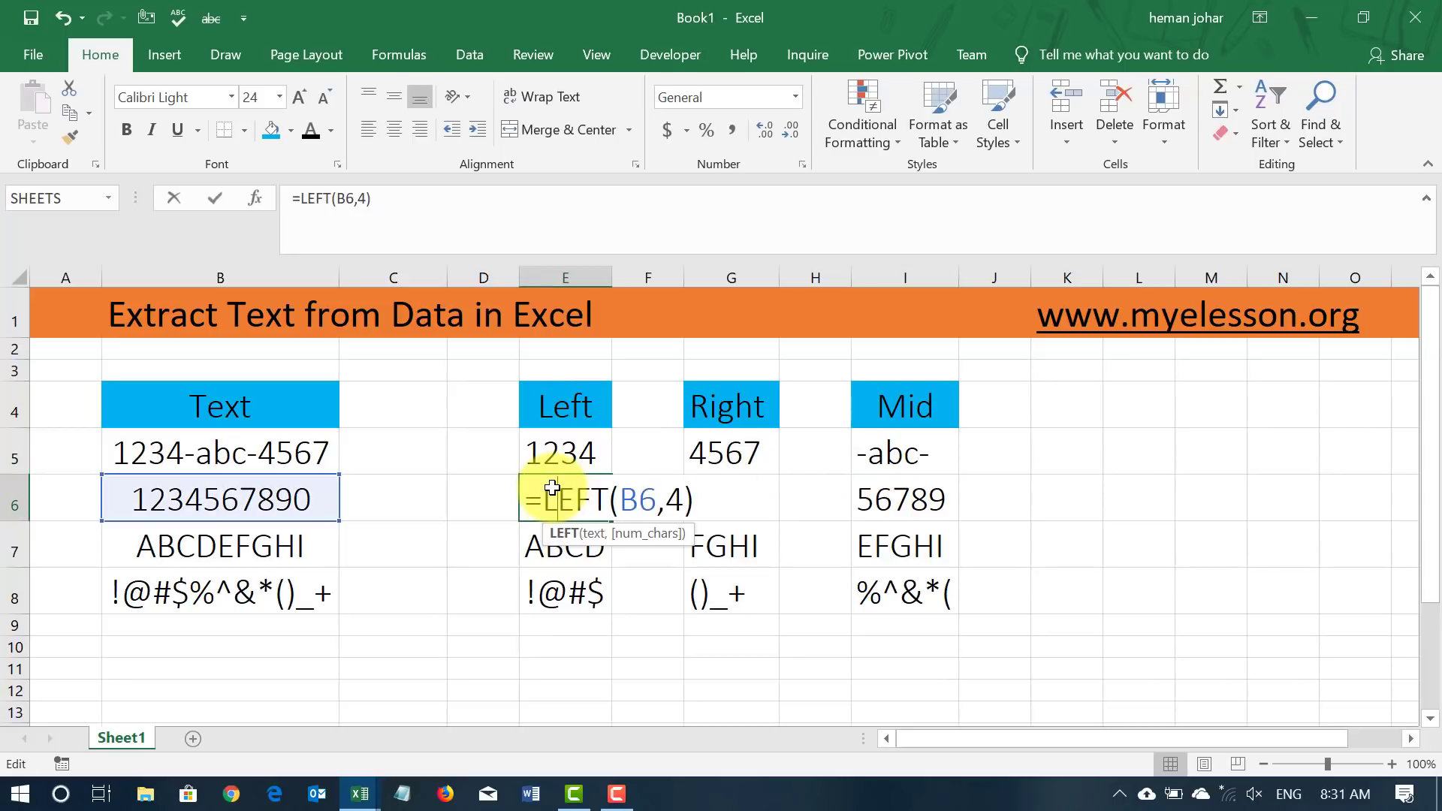
pyautogui.press('Escape')
pyautogui.doubleClick(712, 505)
pyautogui.press('Escape')
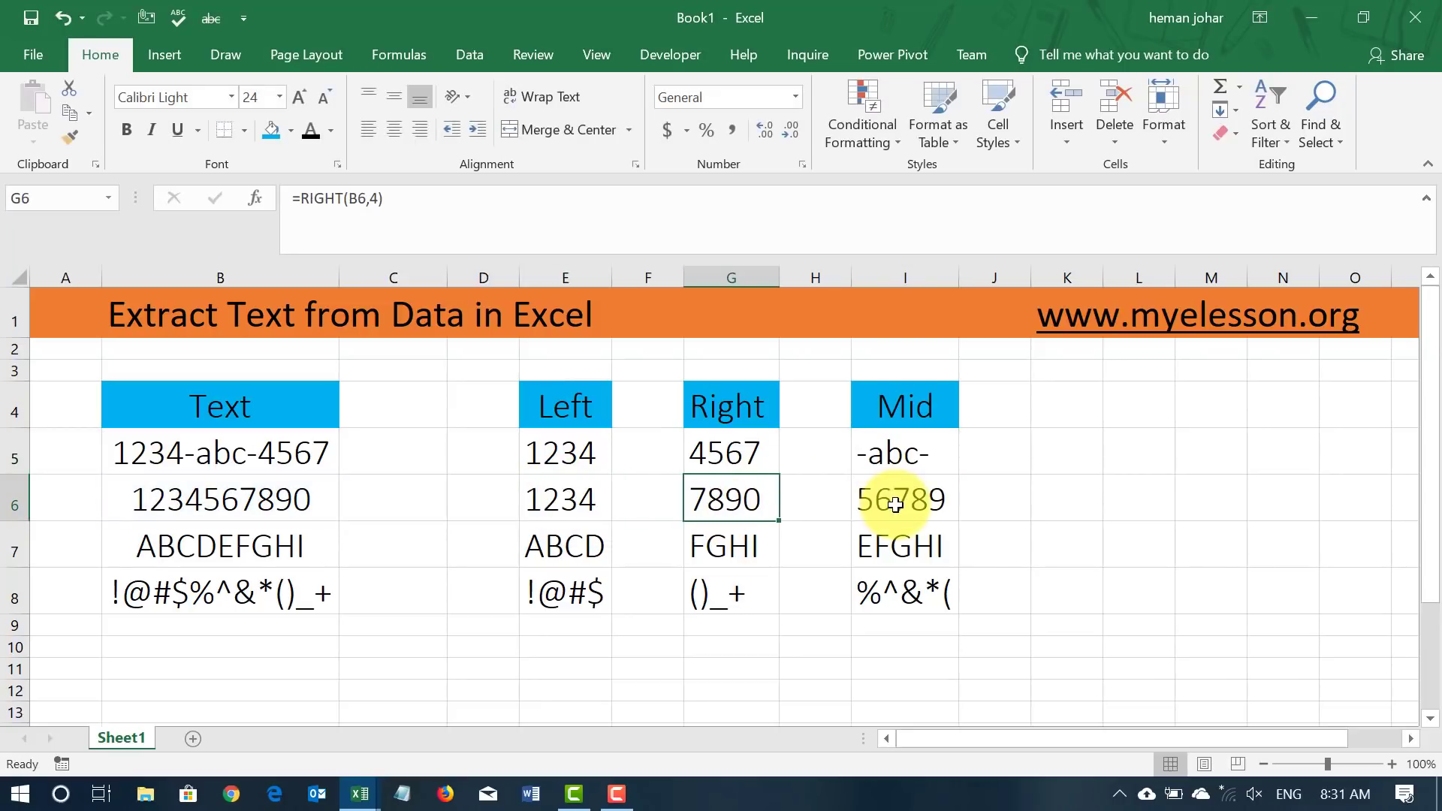
pyautogui.doubleClick(907, 498)
pyautogui.press('Escape')
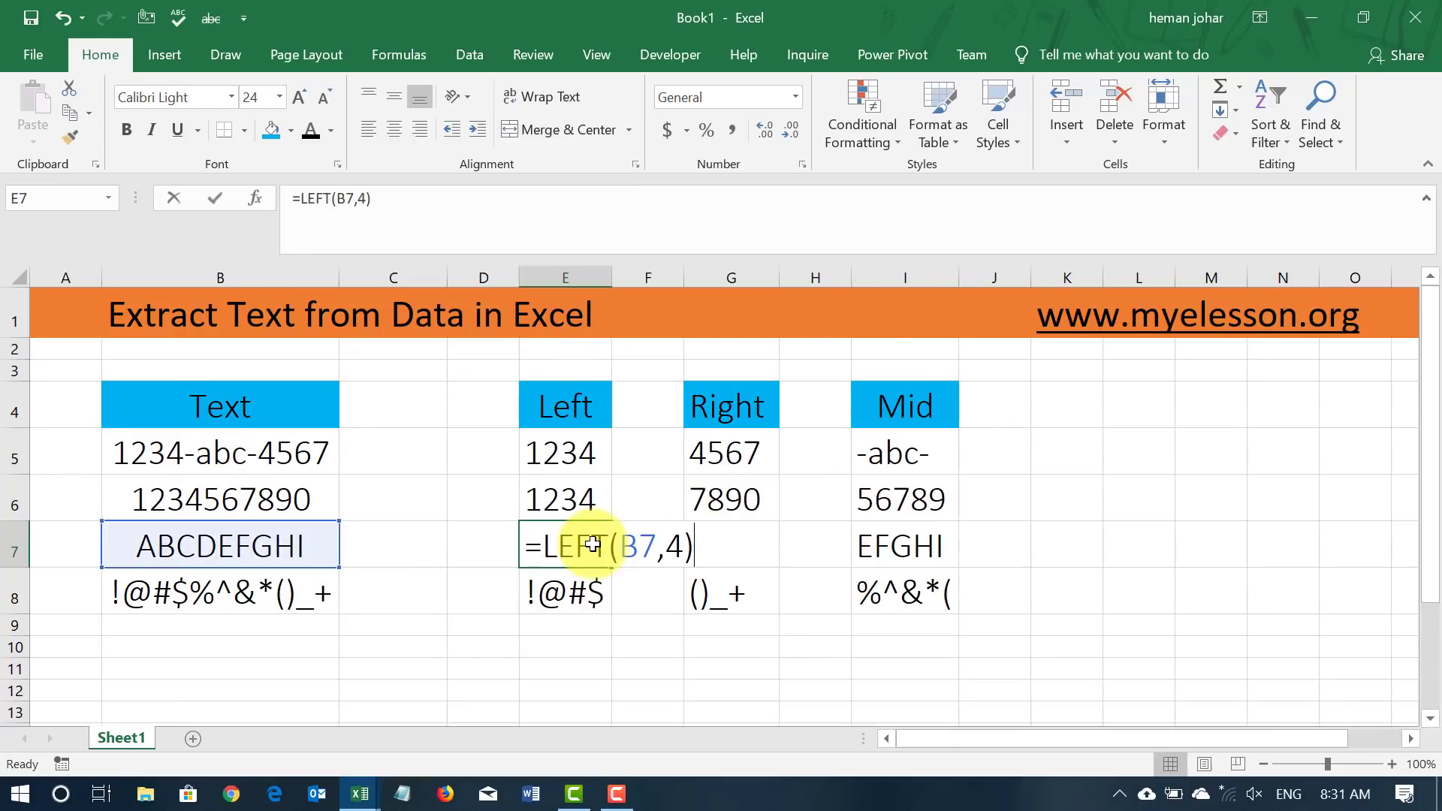
# Step: Review the LEFT, RIGHT and MID formulas in rows 7 and 8 without changing them
pyautogui.press('Escape')
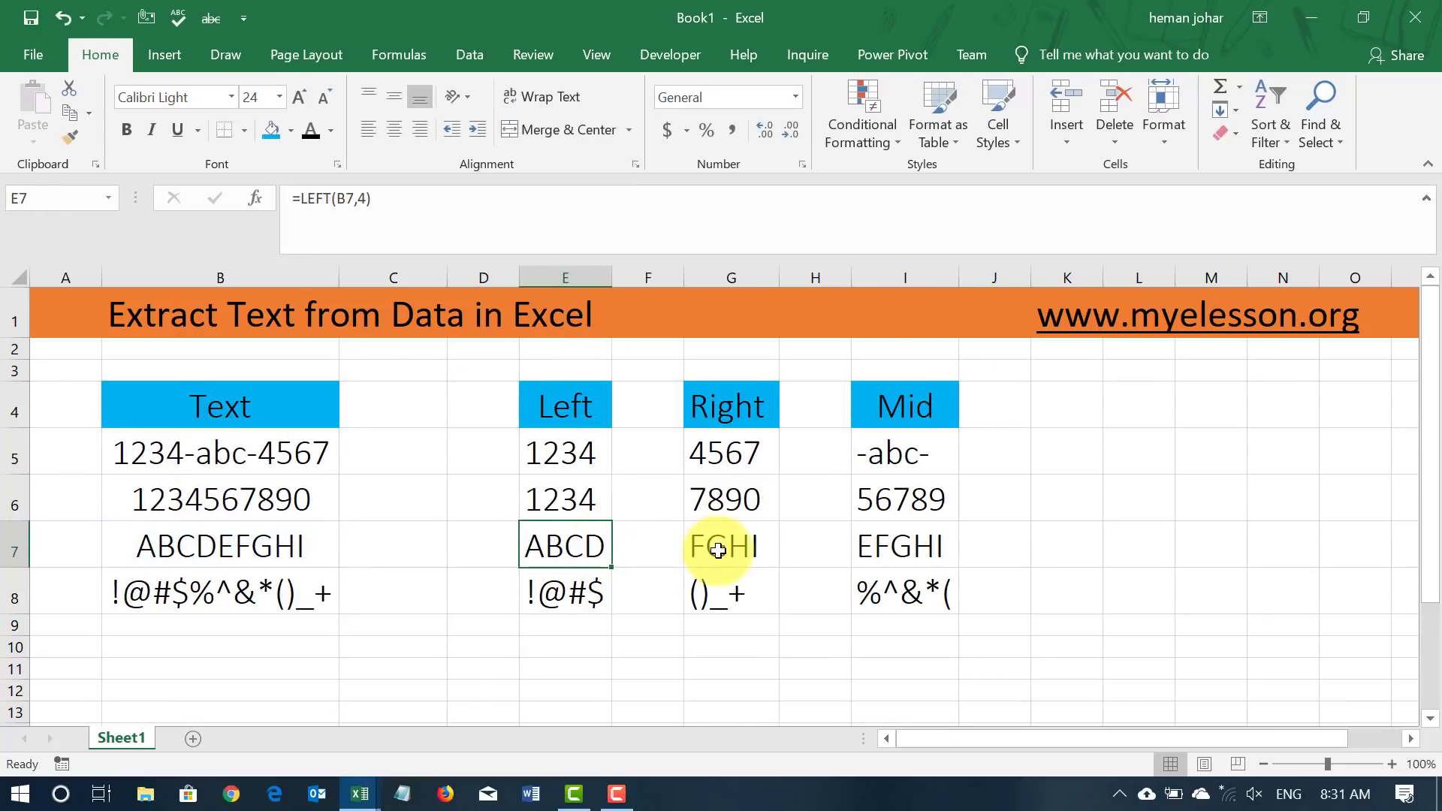
pyautogui.doubleClick(718, 551)
pyautogui.press('Escape')
pyautogui.doubleClick(901, 551)
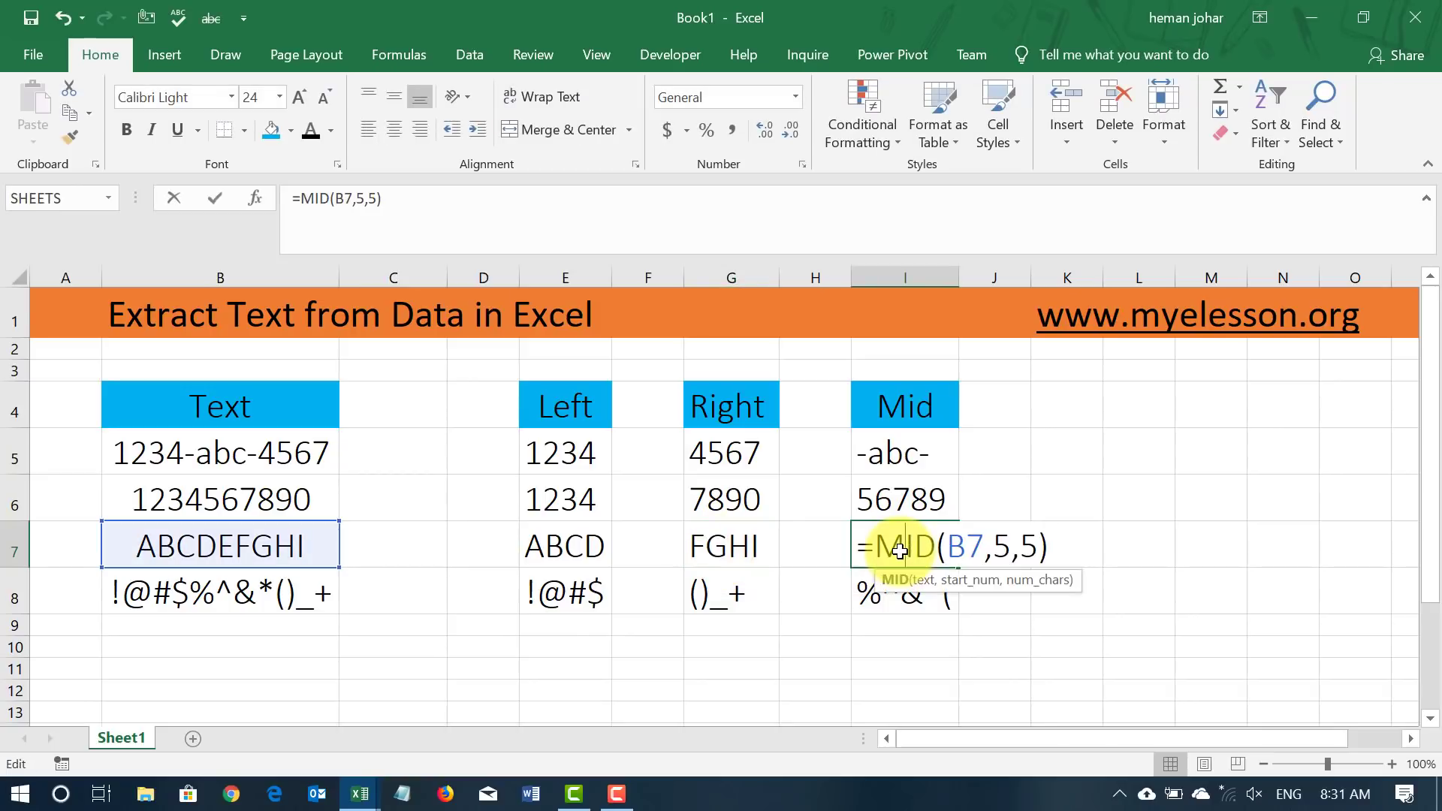
pyautogui.press('Escape')
pyautogui.doubleClick(571, 591)
pyautogui.press('Escape')
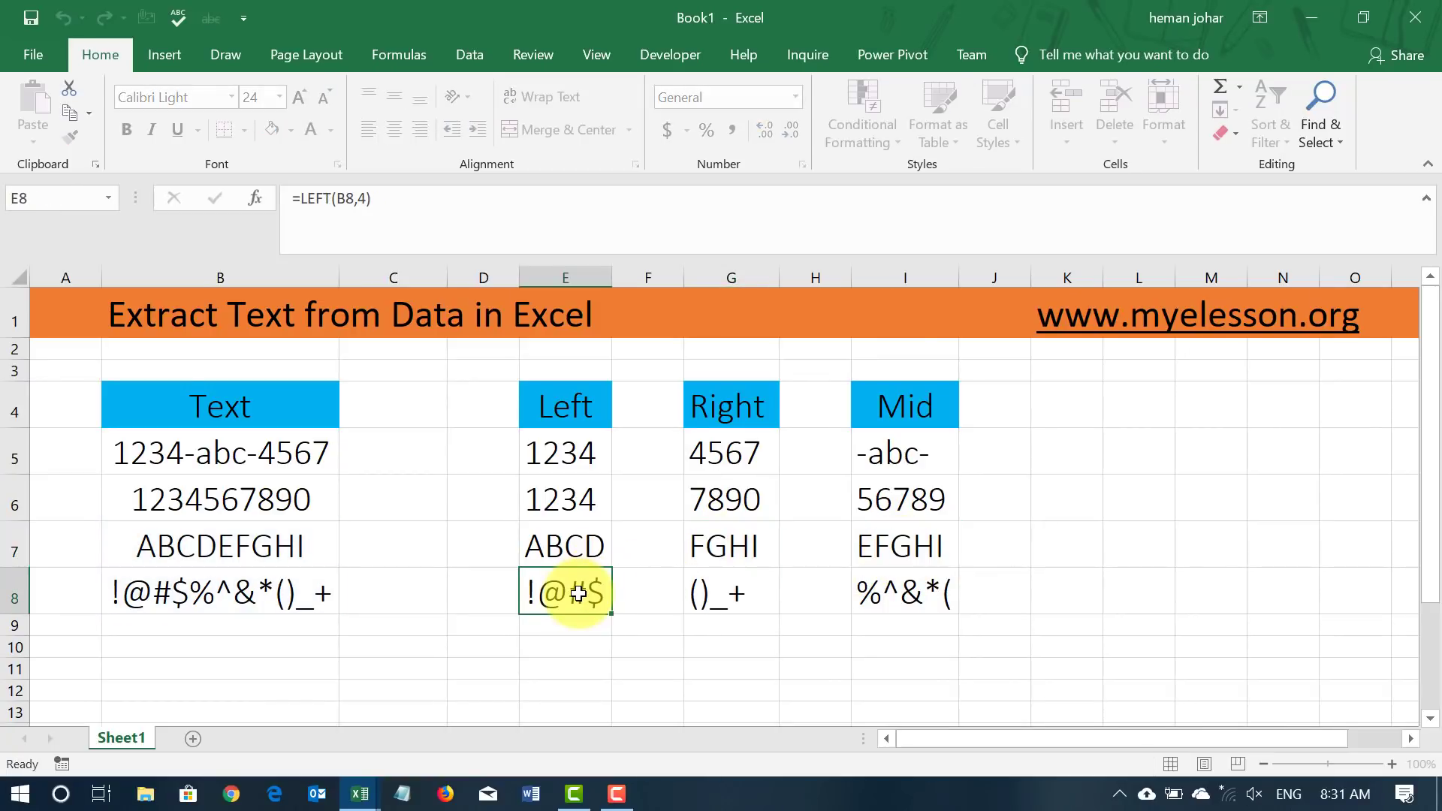
pyautogui.doubleClick(717, 593)
pyautogui.press('Escape')
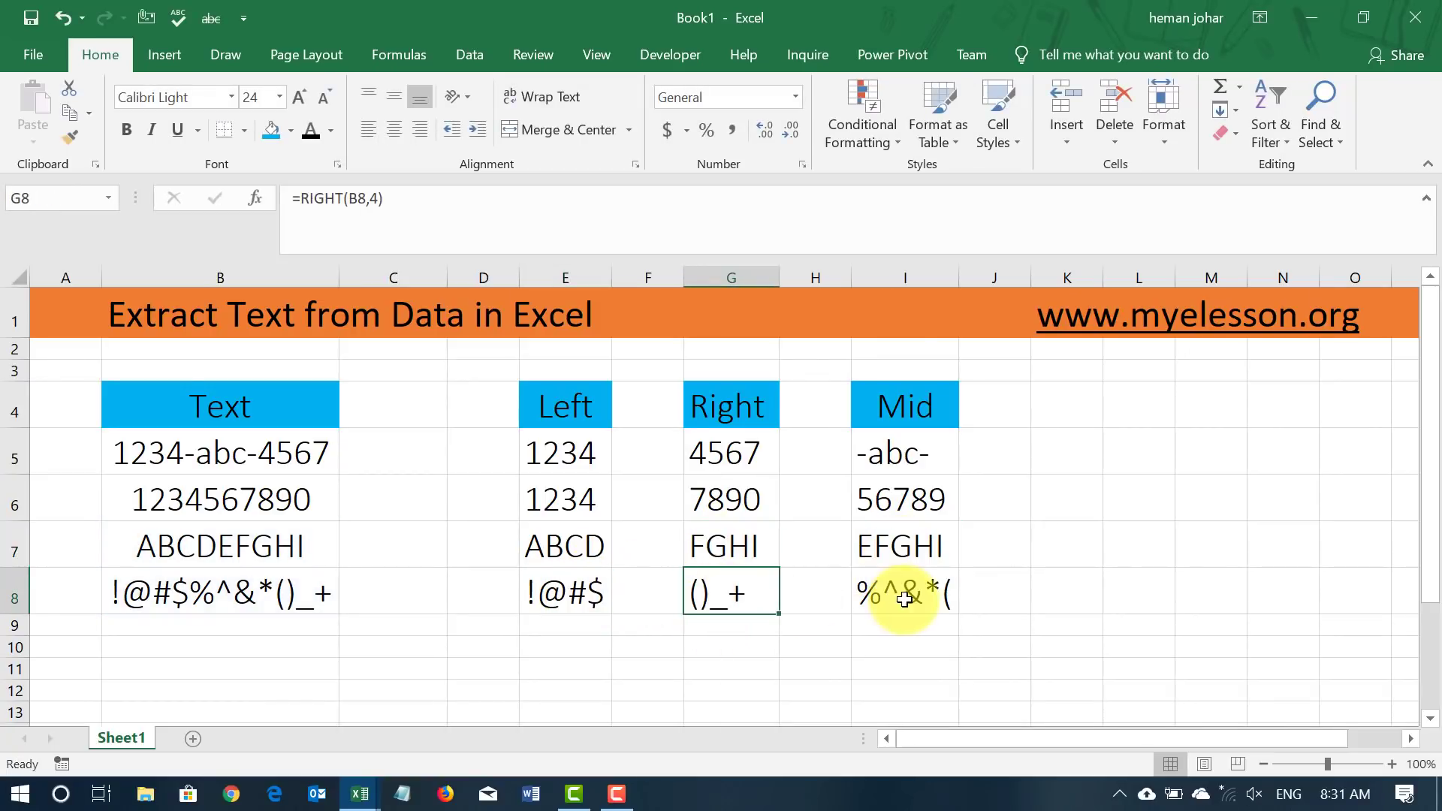
pyautogui.doubleClick(904, 599)
pyautogui.press('Escape')
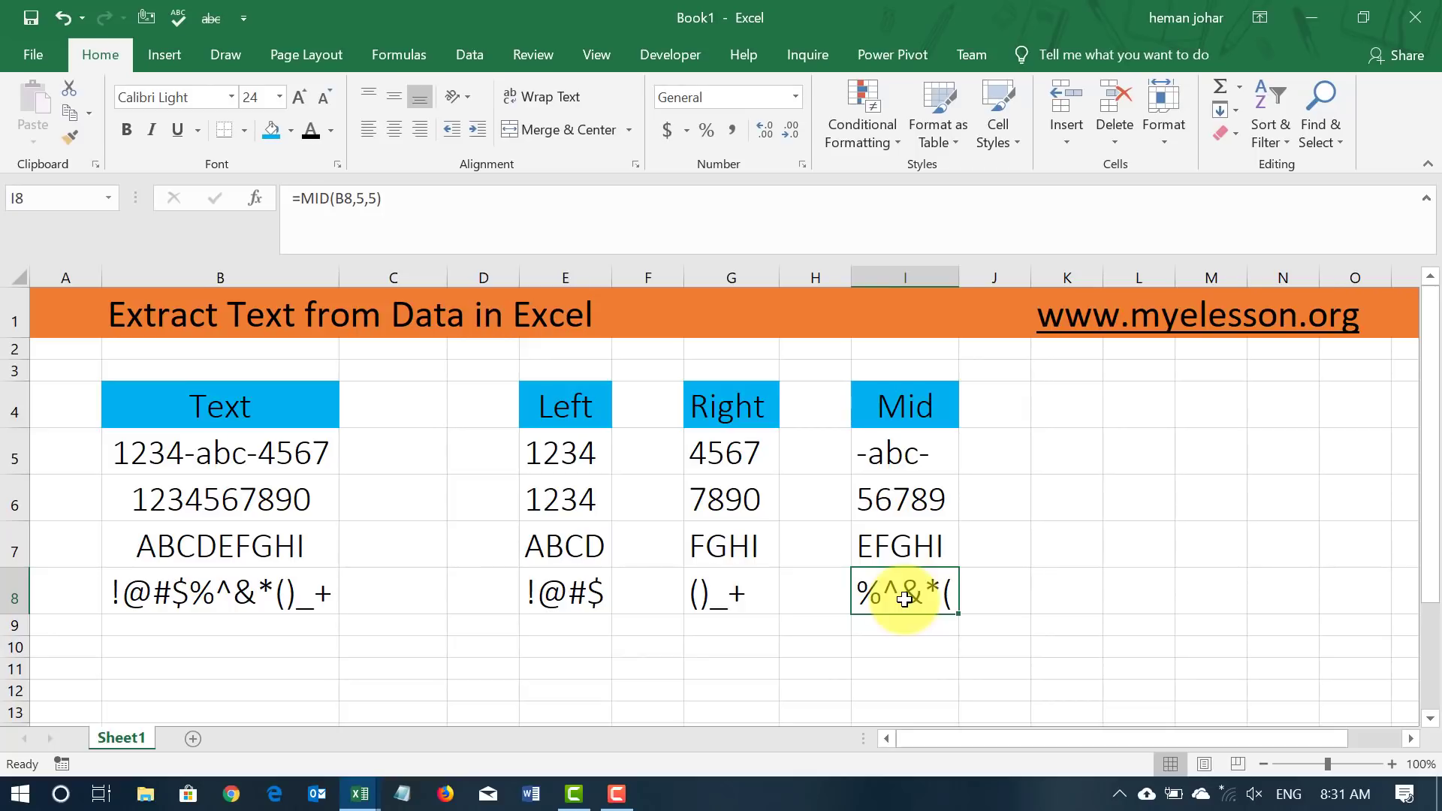
# Step: Clear every extraction result in E5:I8
pyautogui.press('Left')
pyautogui.press('Left')
pyautogui.press('Left')
pyautogui.press('Left')
pyautogui.press('Up')
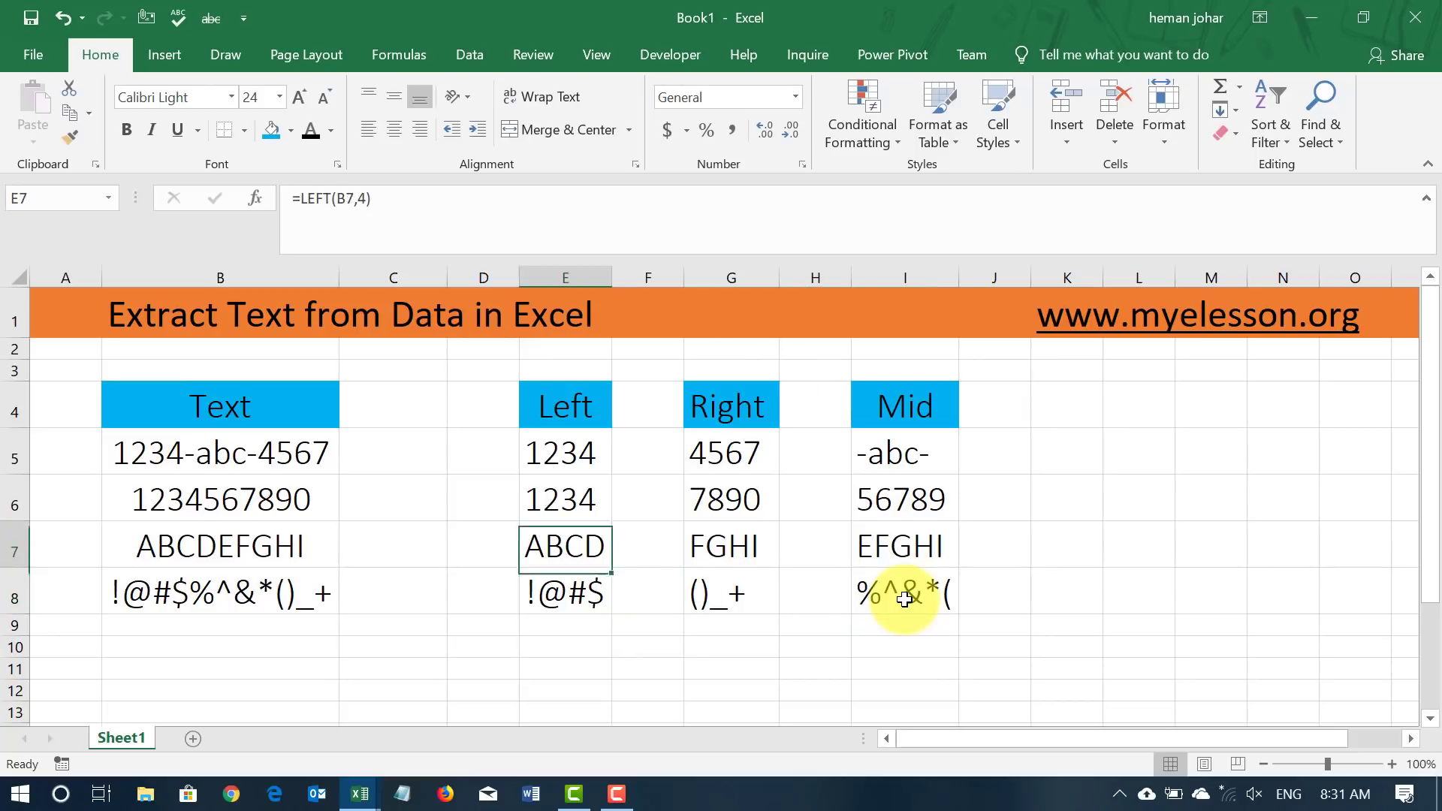
pyautogui.press('Up')
pyautogui.press('Up')
pyautogui.hotkey('shift', 'Right')
pyautogui.hotkey('shift', 'Right')
pyautogui.hotkey('shift', 'Right')
pyautogui.hotkey('shift', 'Right')
pyautogui.hotkey('shift', 'Down')
pyautogui.hotkey('shift', 'Down')
pyautogui.hotkey('shift', 'Down')
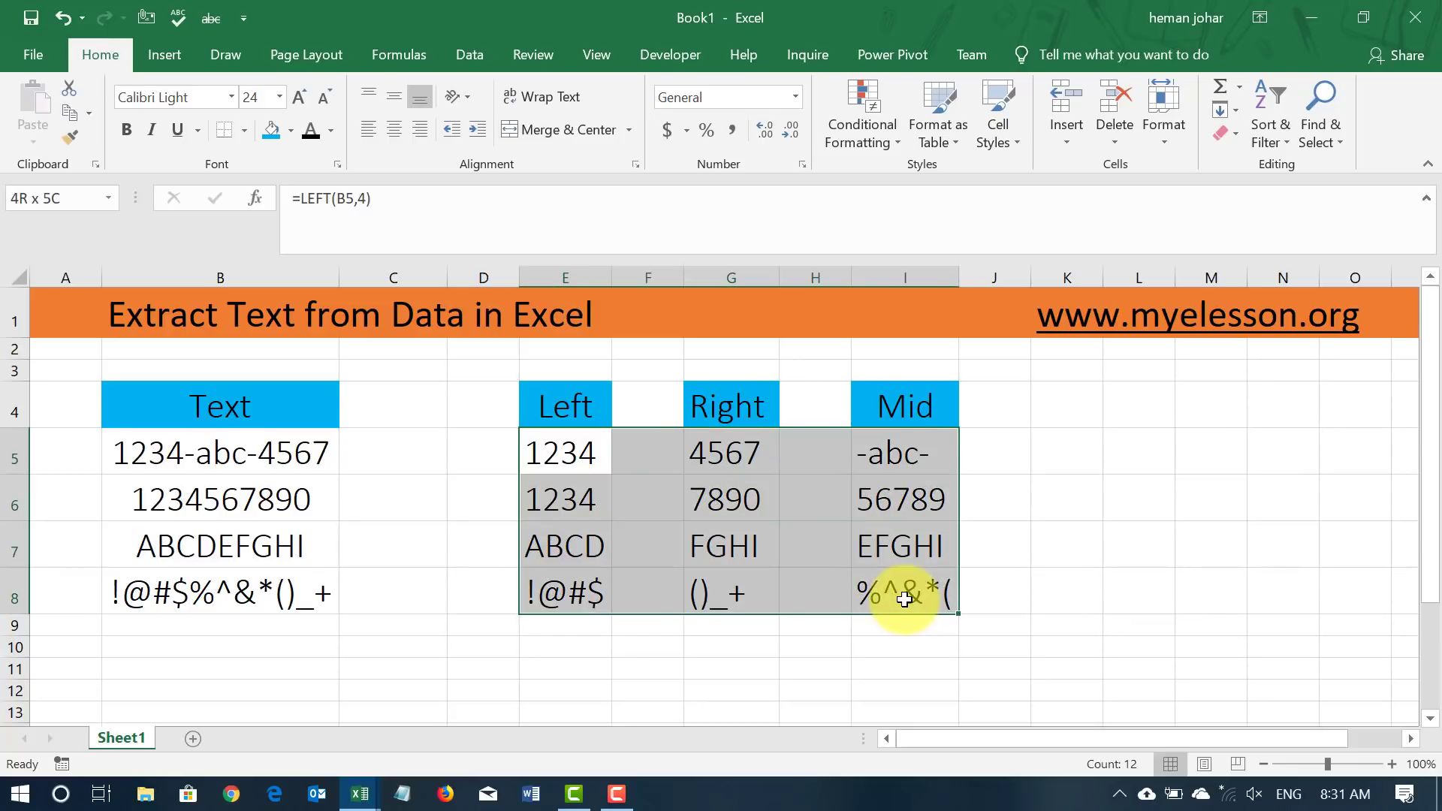
pyautogui.press('Delete')
# Step: Enter =LEFT(B5) in E5, returning 1 from 1234-abc-4567
pyautogui.press('Left')
pyautogui.press('Right')
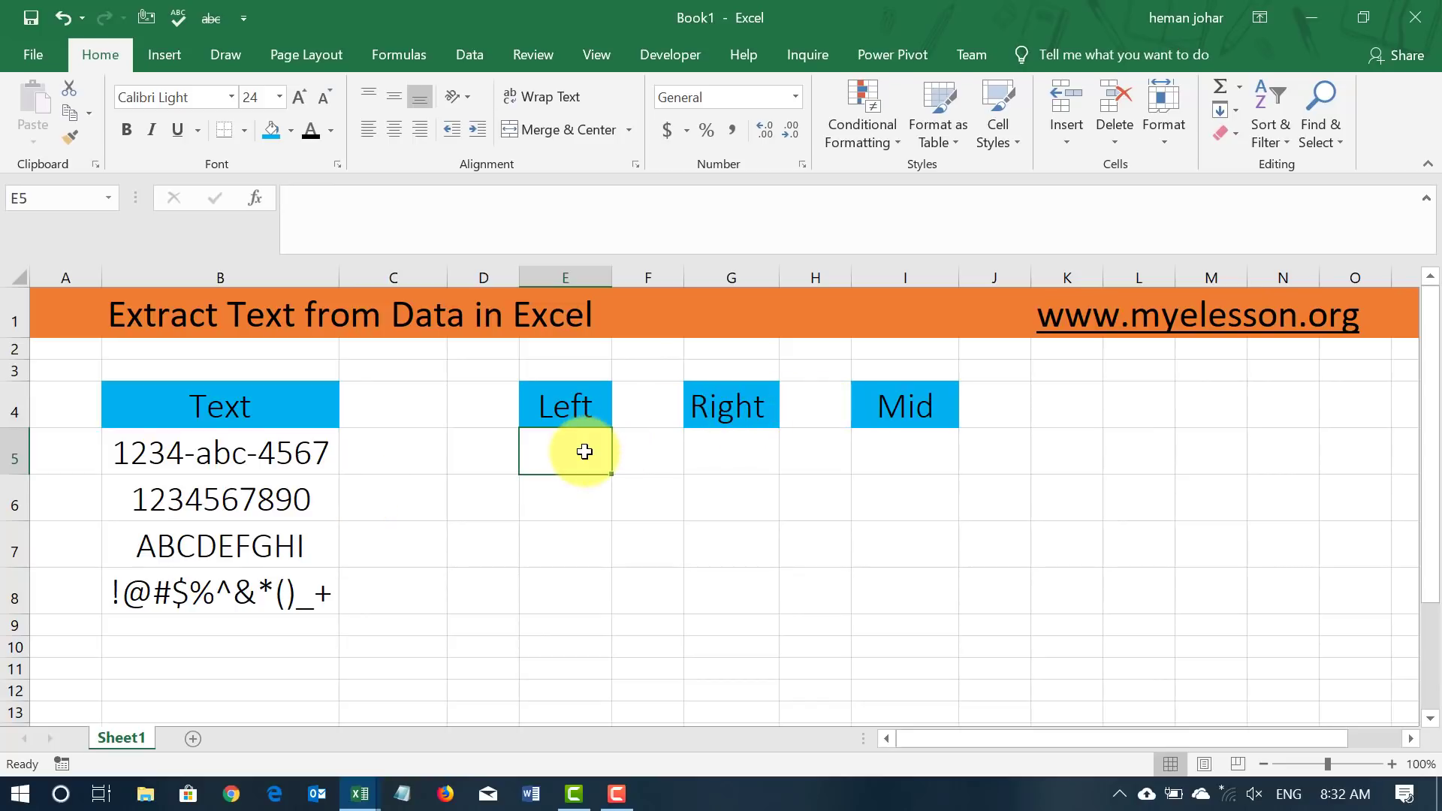
pyautogui.write('=')
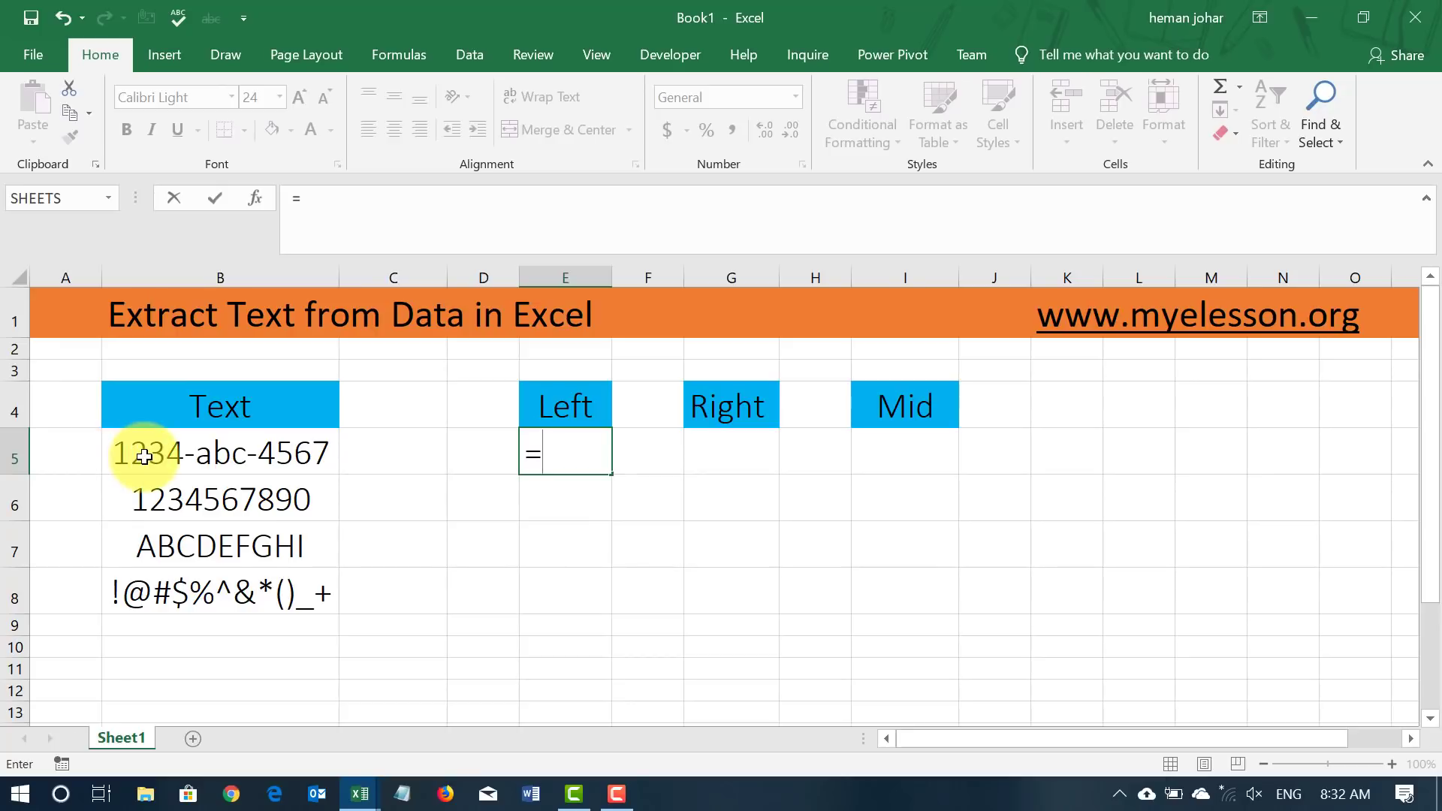
pyautogui.write('left')
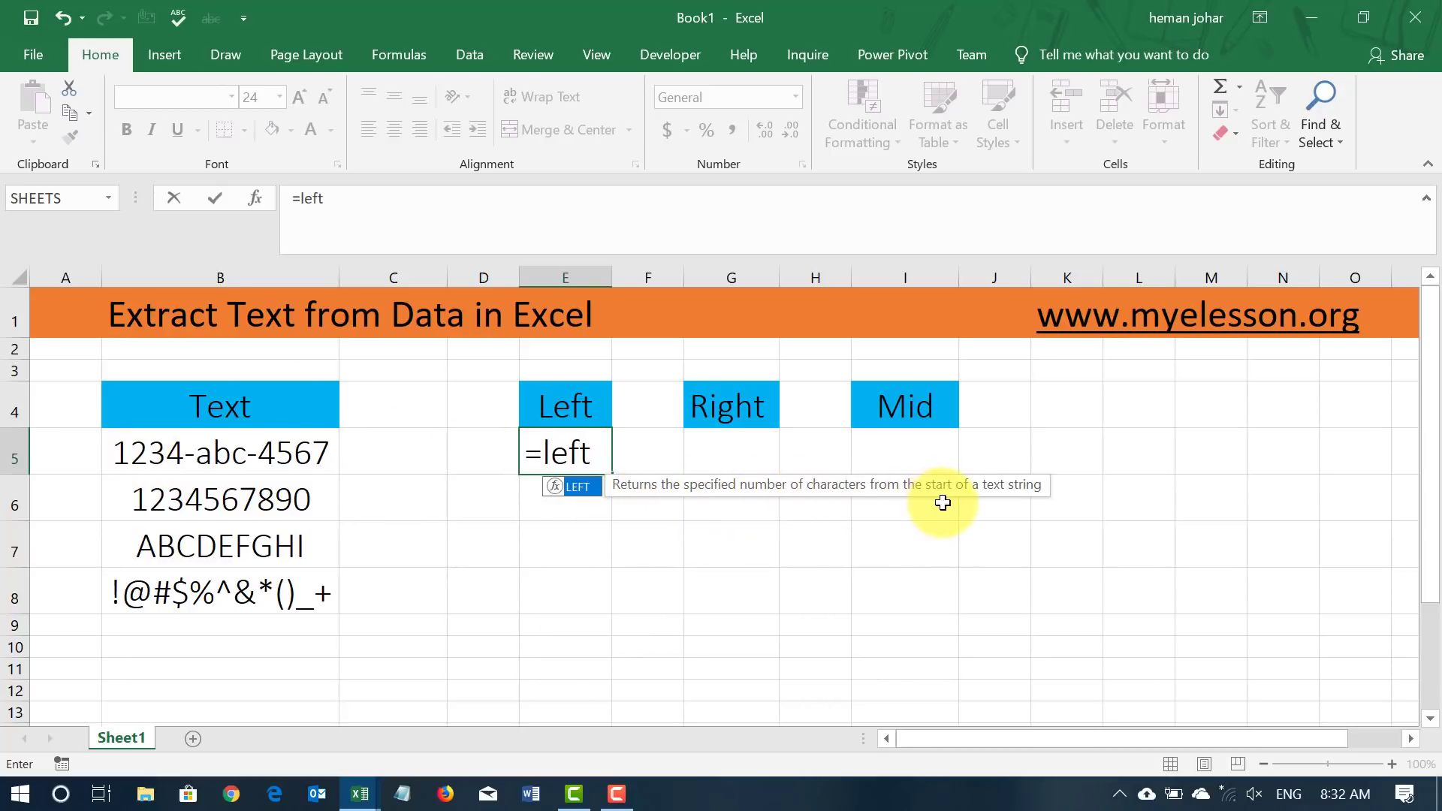
pyautogui.press('Tab')
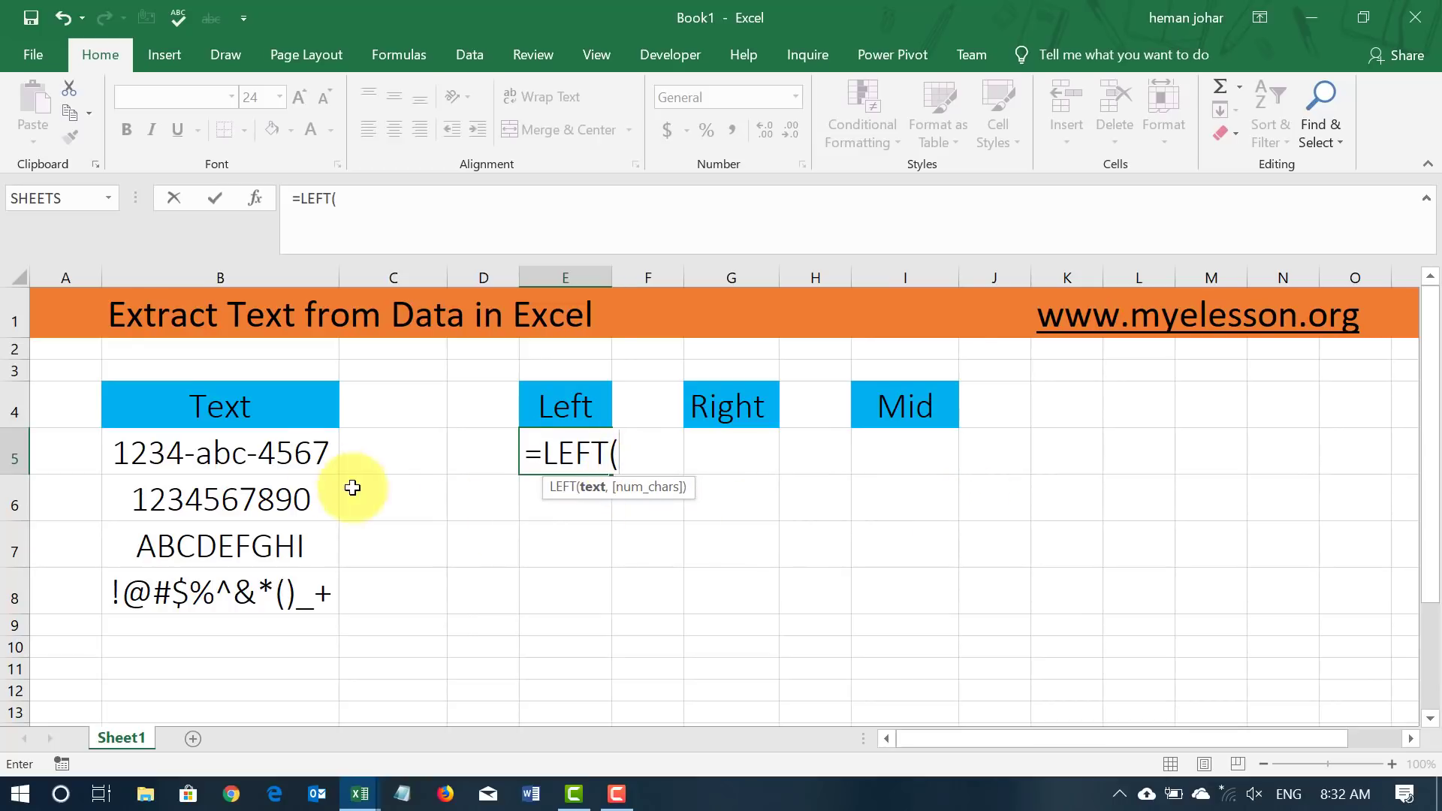
pyautogui.click(264, 449)
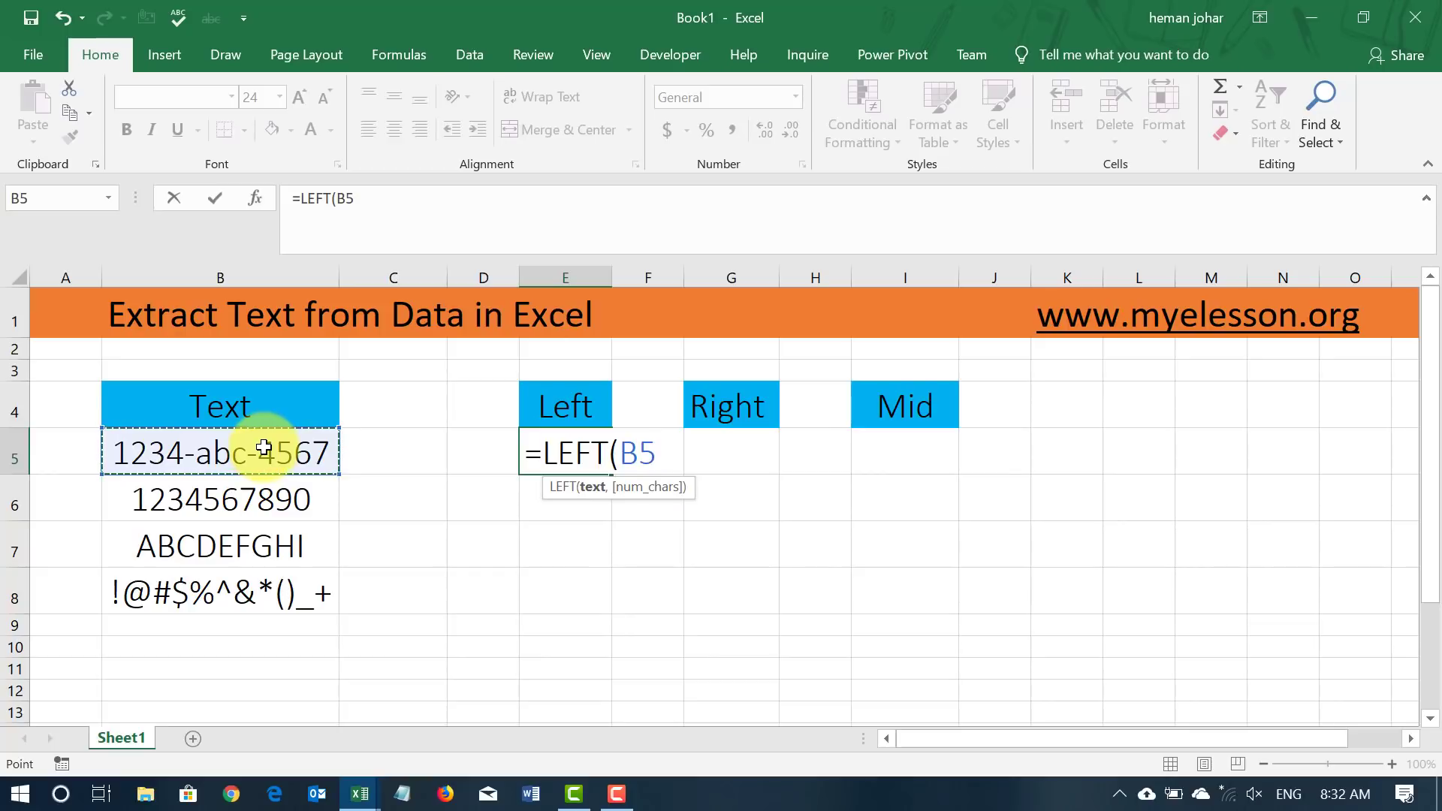
pyautogui.write(')')
pyautogui.press('Return')
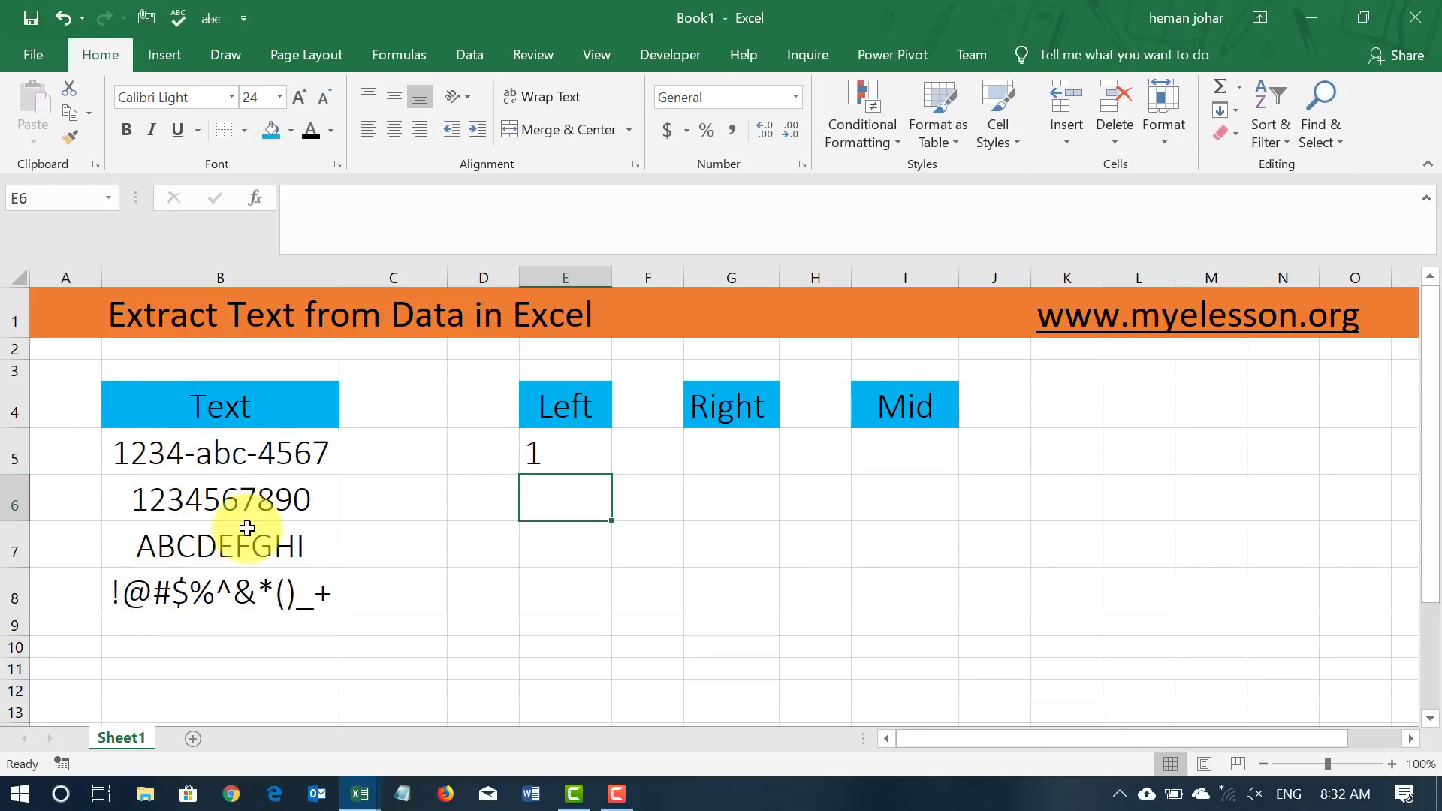
# Step: Change E5 to =LEFT(B5,4) and fill it down to E8 (1234, 1234, ABCD, !@#$)
pyautogui.press('Up')
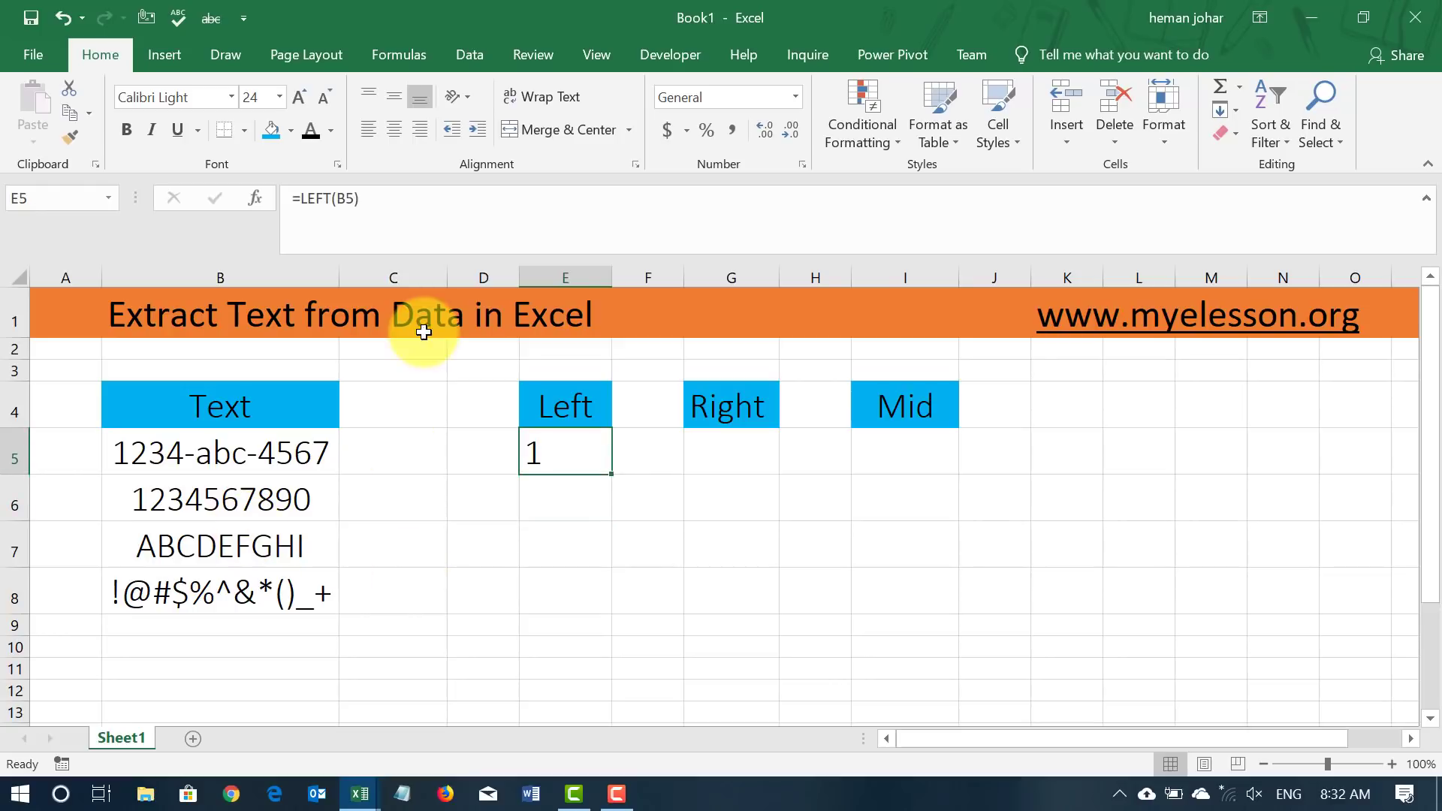
pyautogui.click(429, 200)
pyautogui.press('BackSpace')
pyautogui.press('BackSpace')
pyautogui.press('BackSpace')
pyautogui.press('BackSpace')
pyautogui.press('BackSpace')
pyautogui.press('BackSpace')
pyautogui.press('BackSpace')
pyautogui.press('BackSpace')
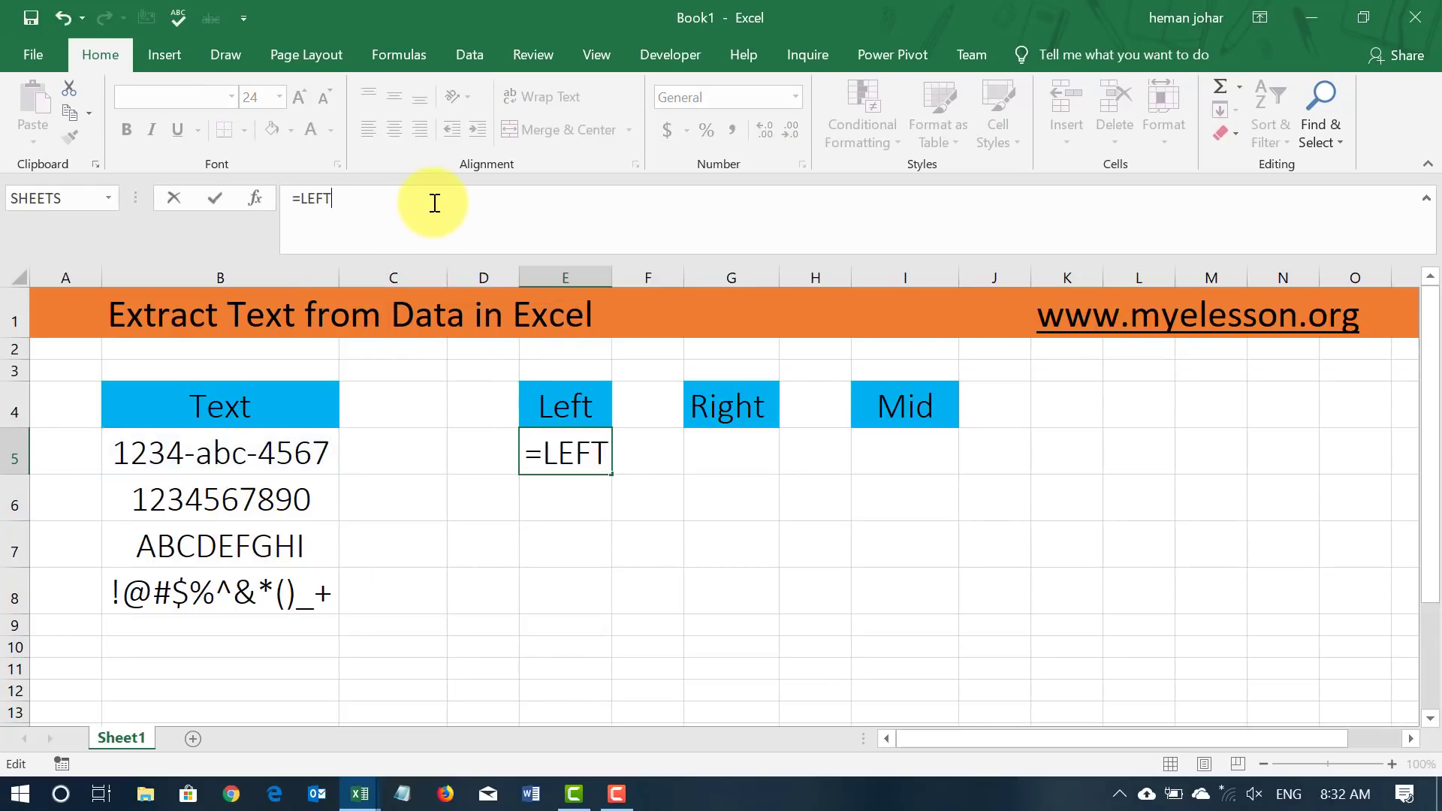
pyautogui.write('left')
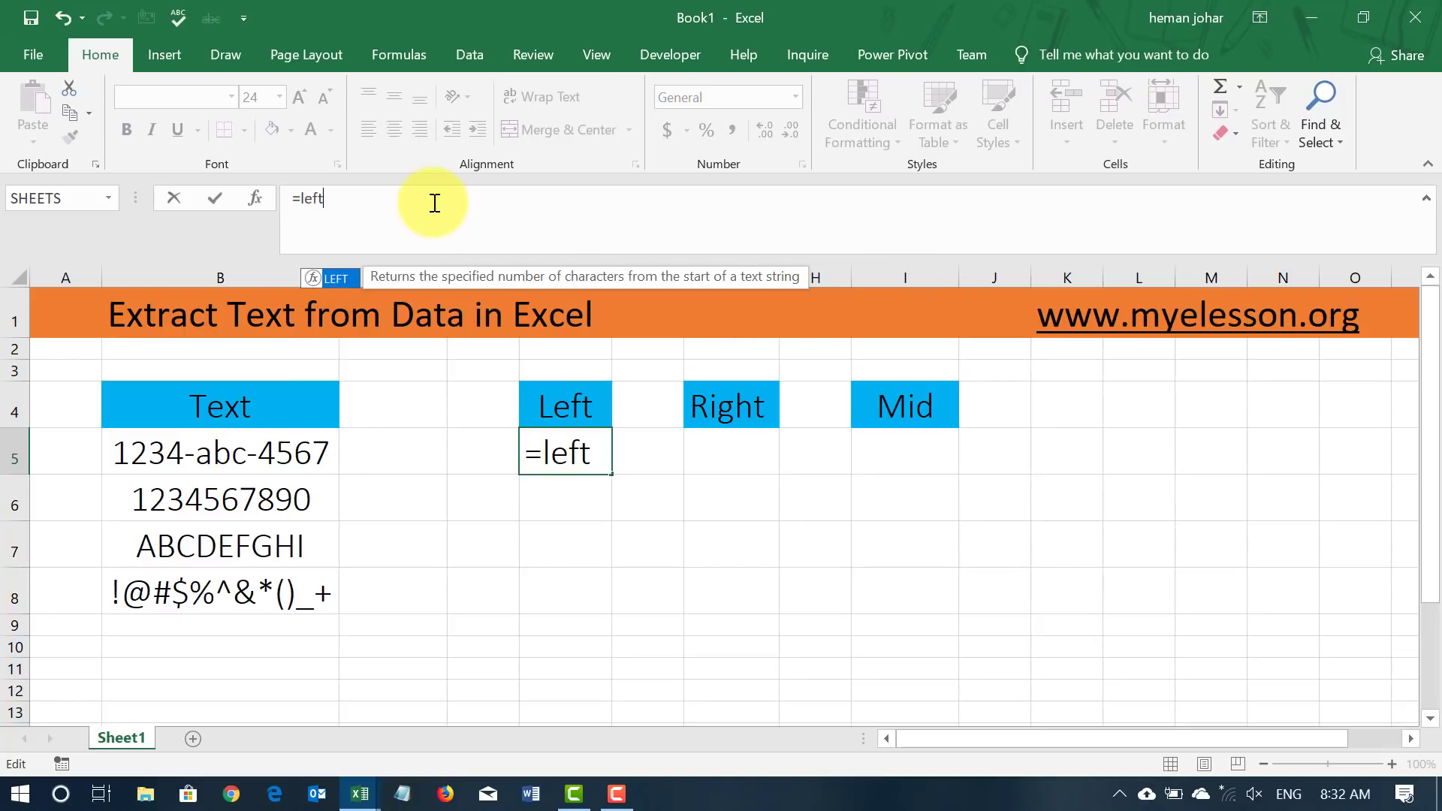
pyautogui.press('Tab')
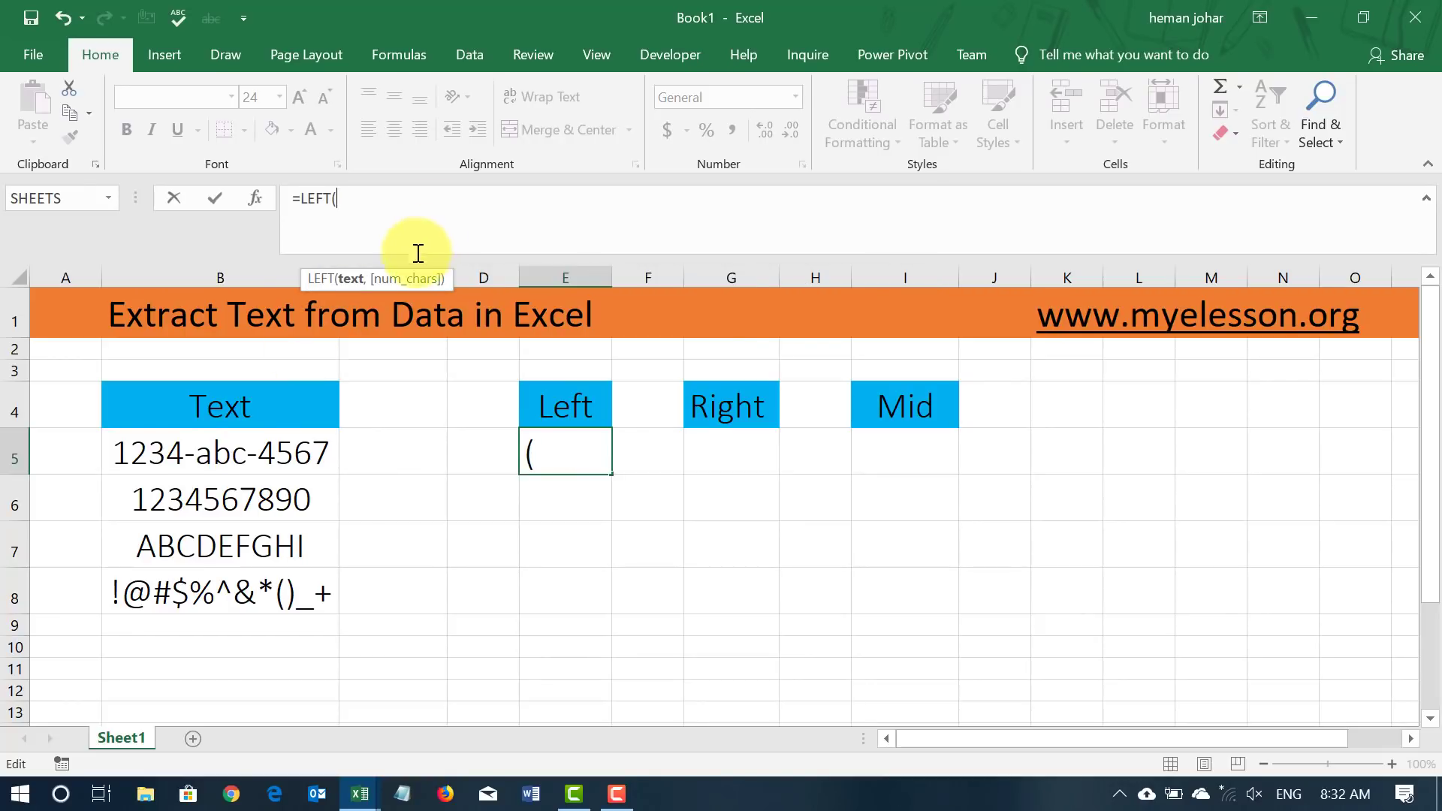
pyautogui.click(200, 451)
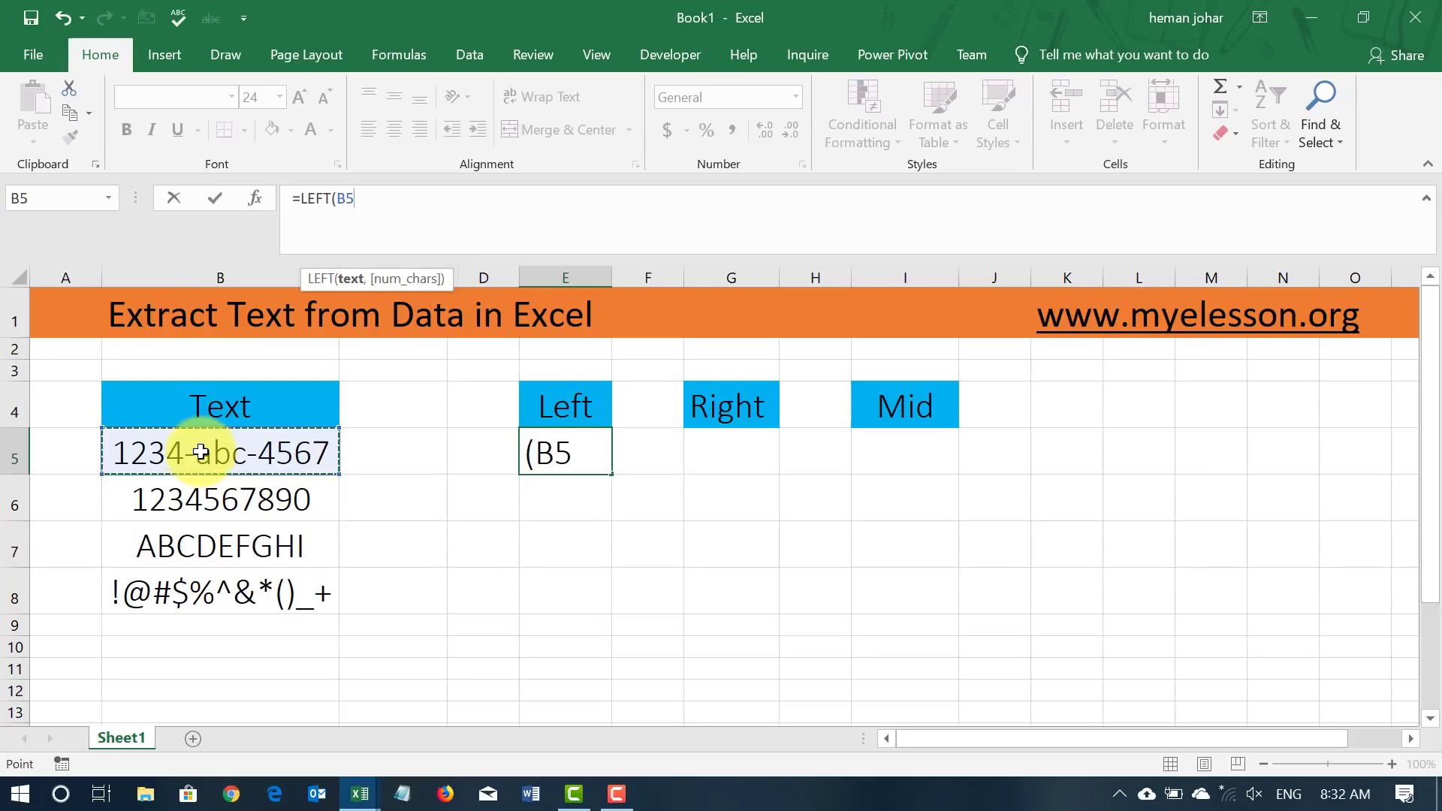
pyautogui.write(',')
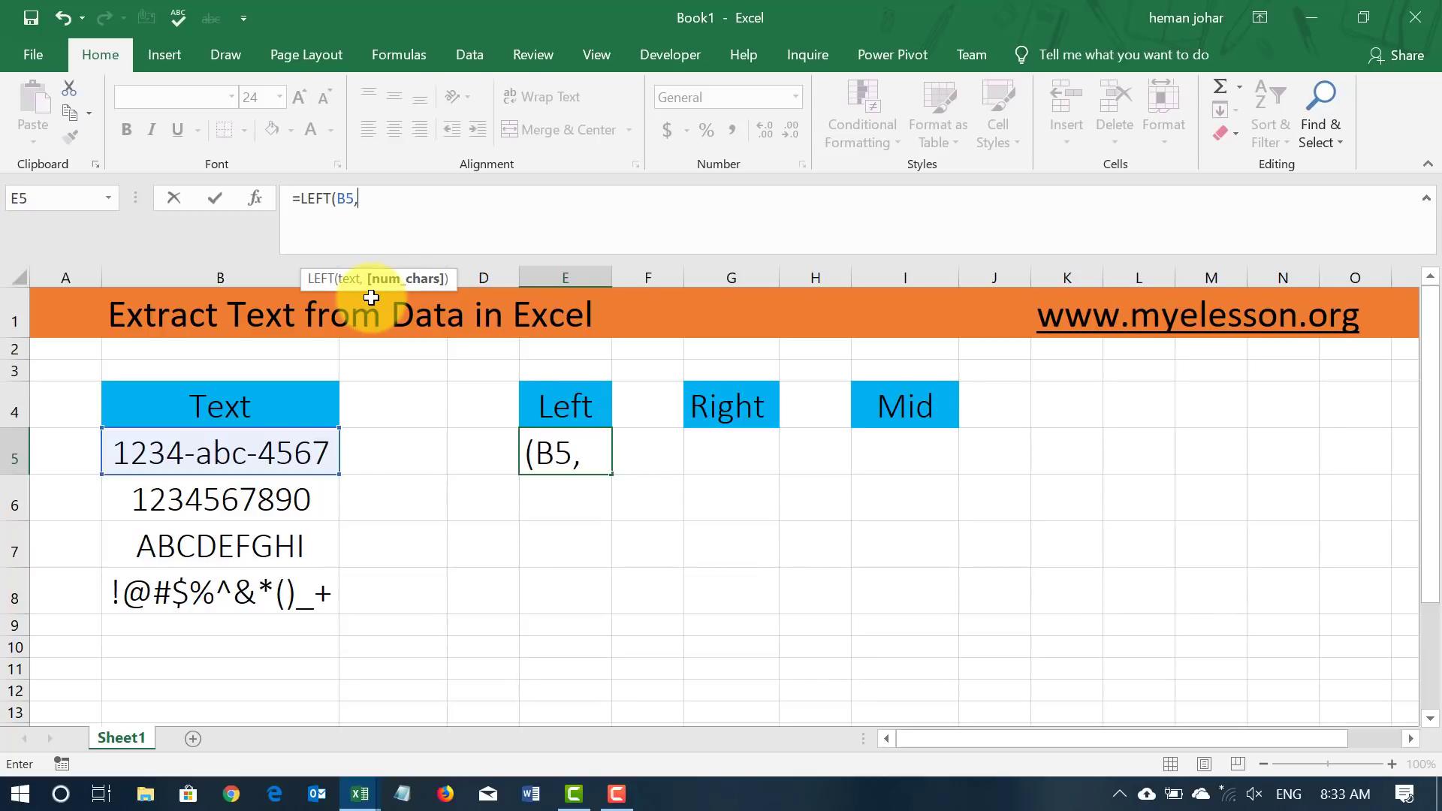
pyautogui.write('4')
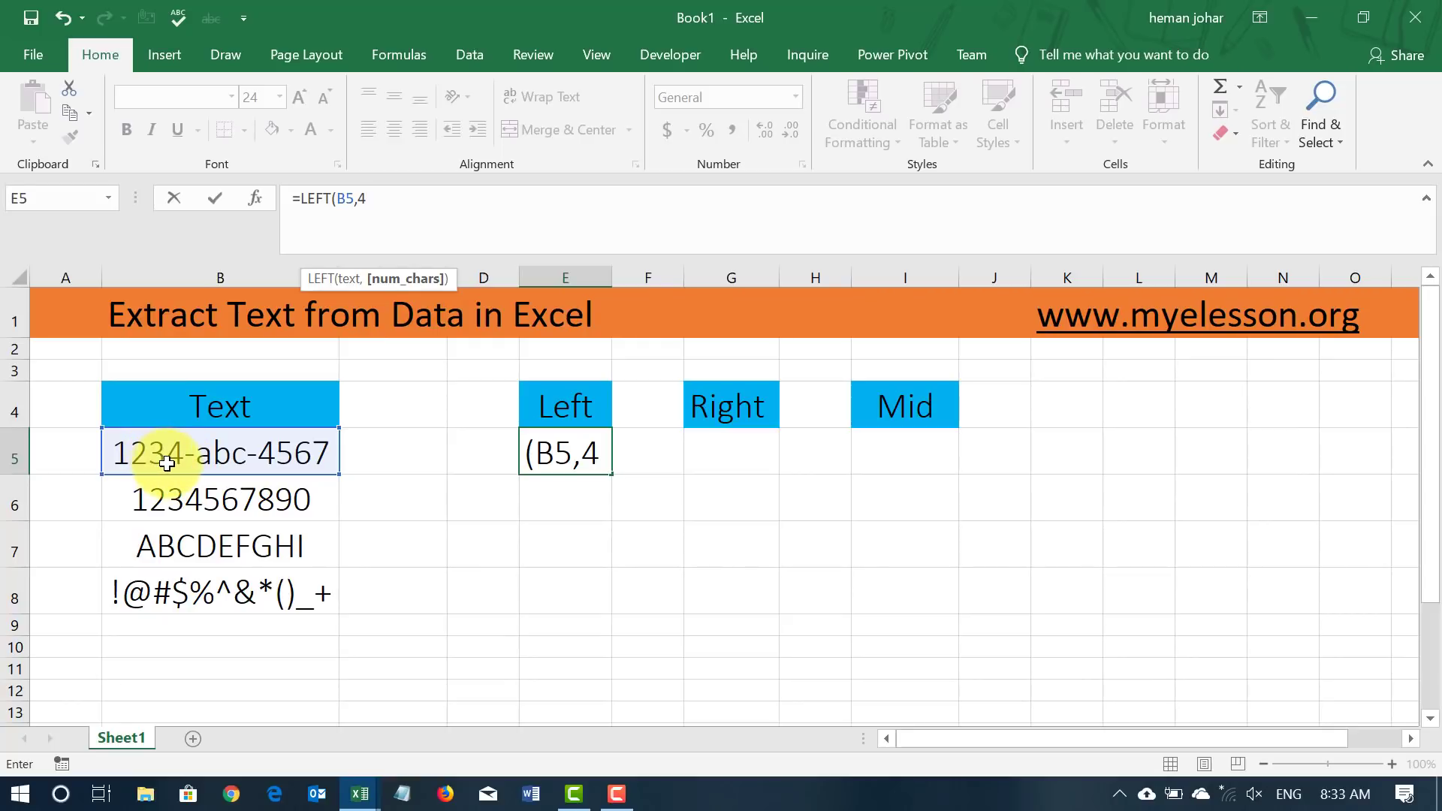
pyautogui.write(')')
pyautogui.press('Return')
pyautogui.press('Up')
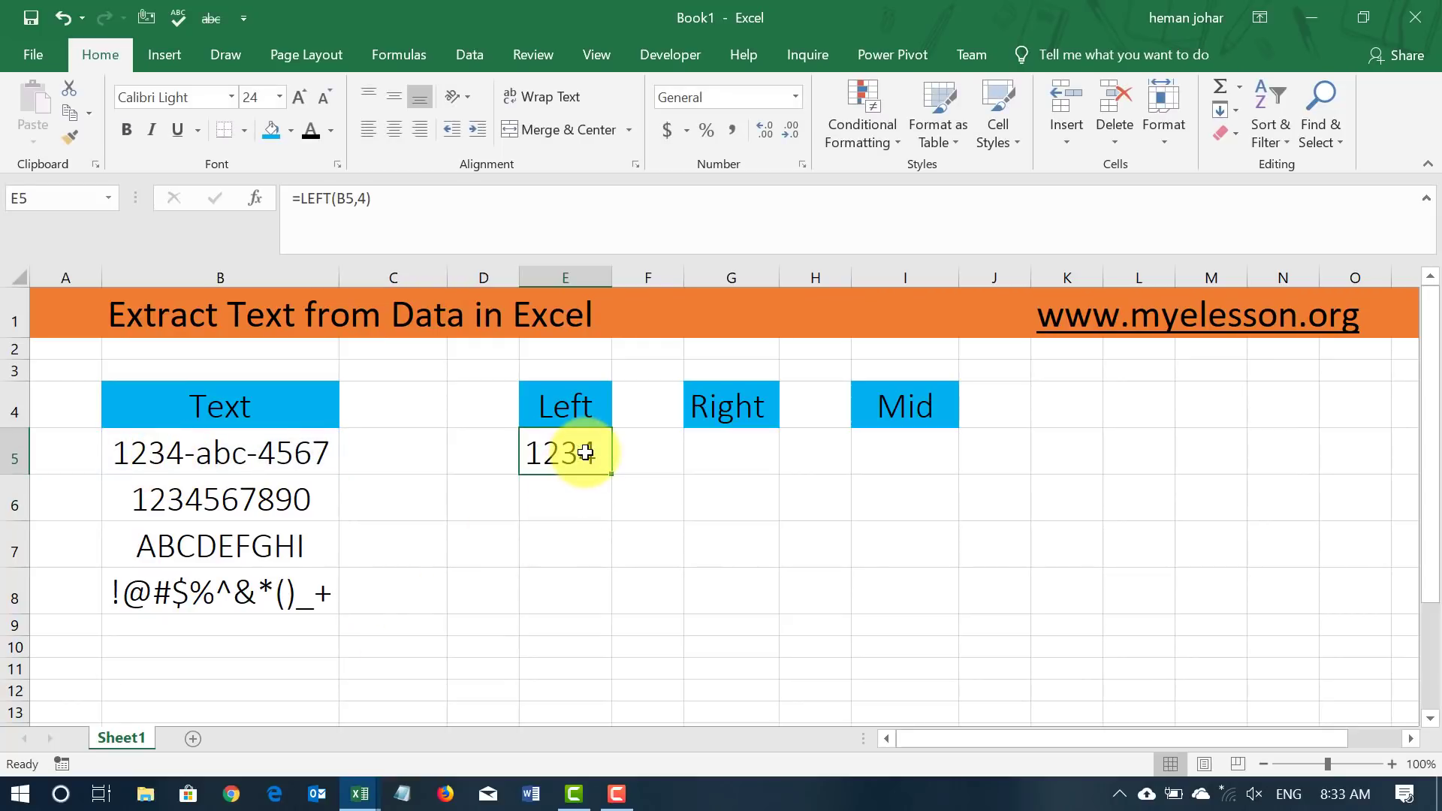
pyautogui.moveTo(611, 473); pyautogui.dragTo(610, 603)
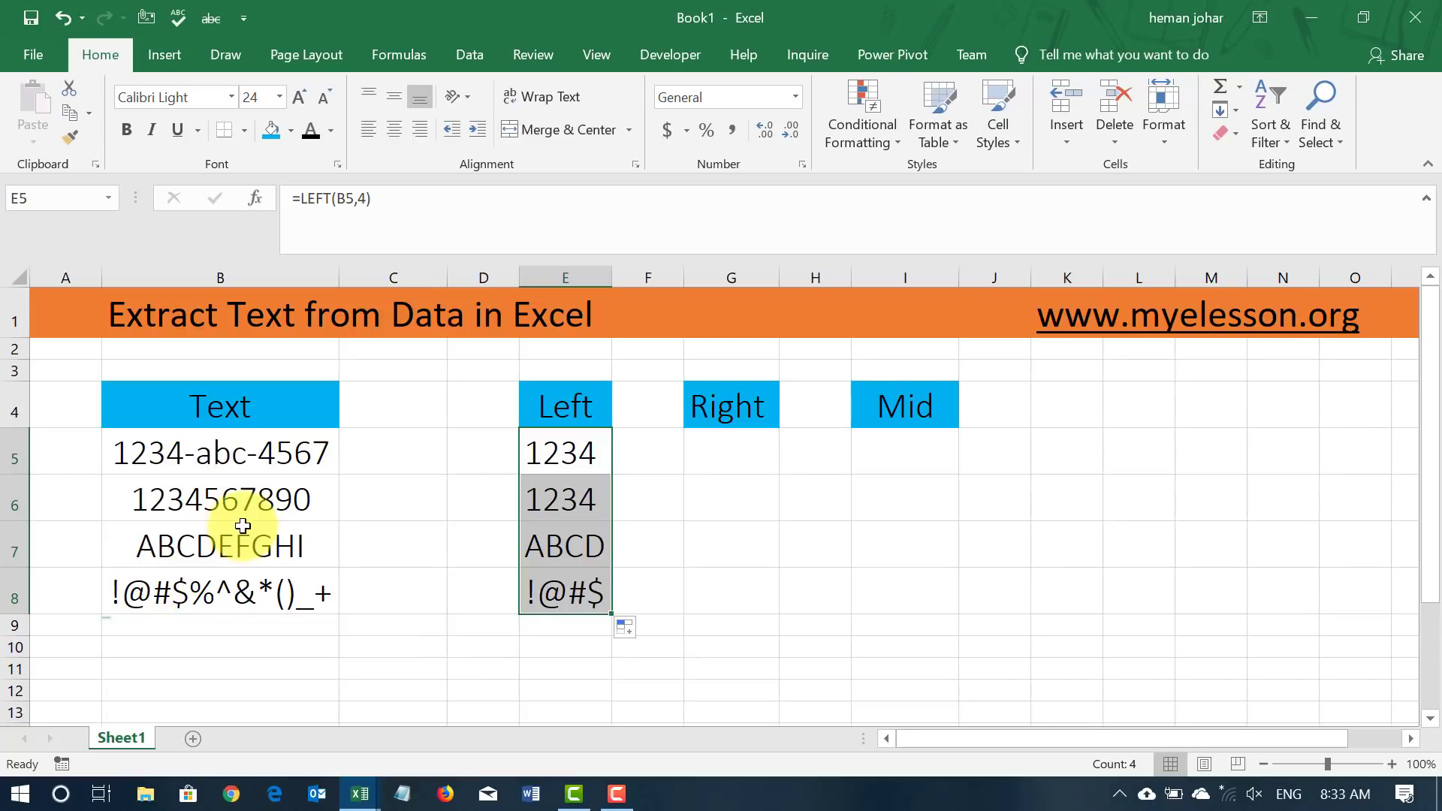
# Step: Enter =RIGHT(B5) in G5 and fill it down to G8, returning 7, 0, I and +
pyautogui.click(714, 455)
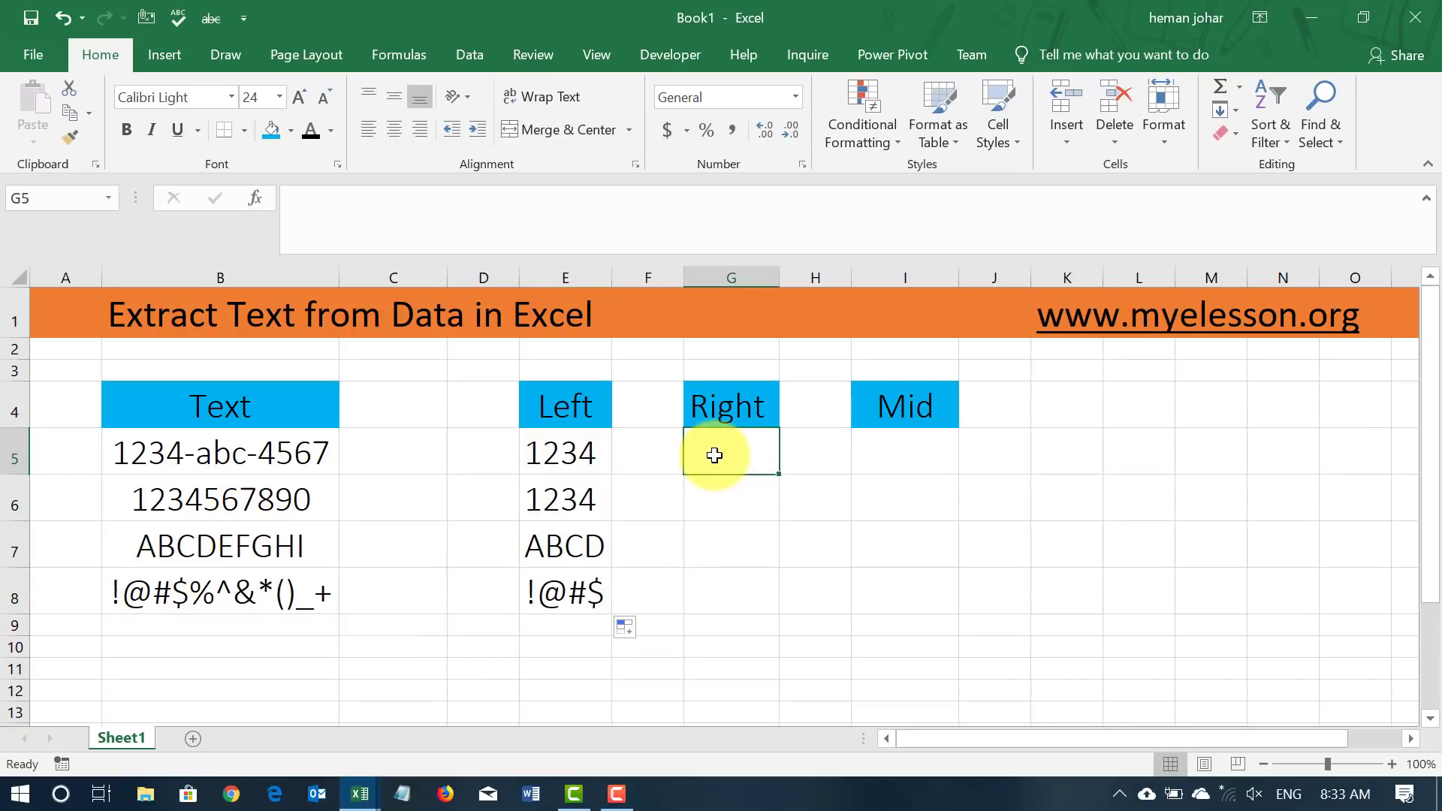
pyautogui.write('=')
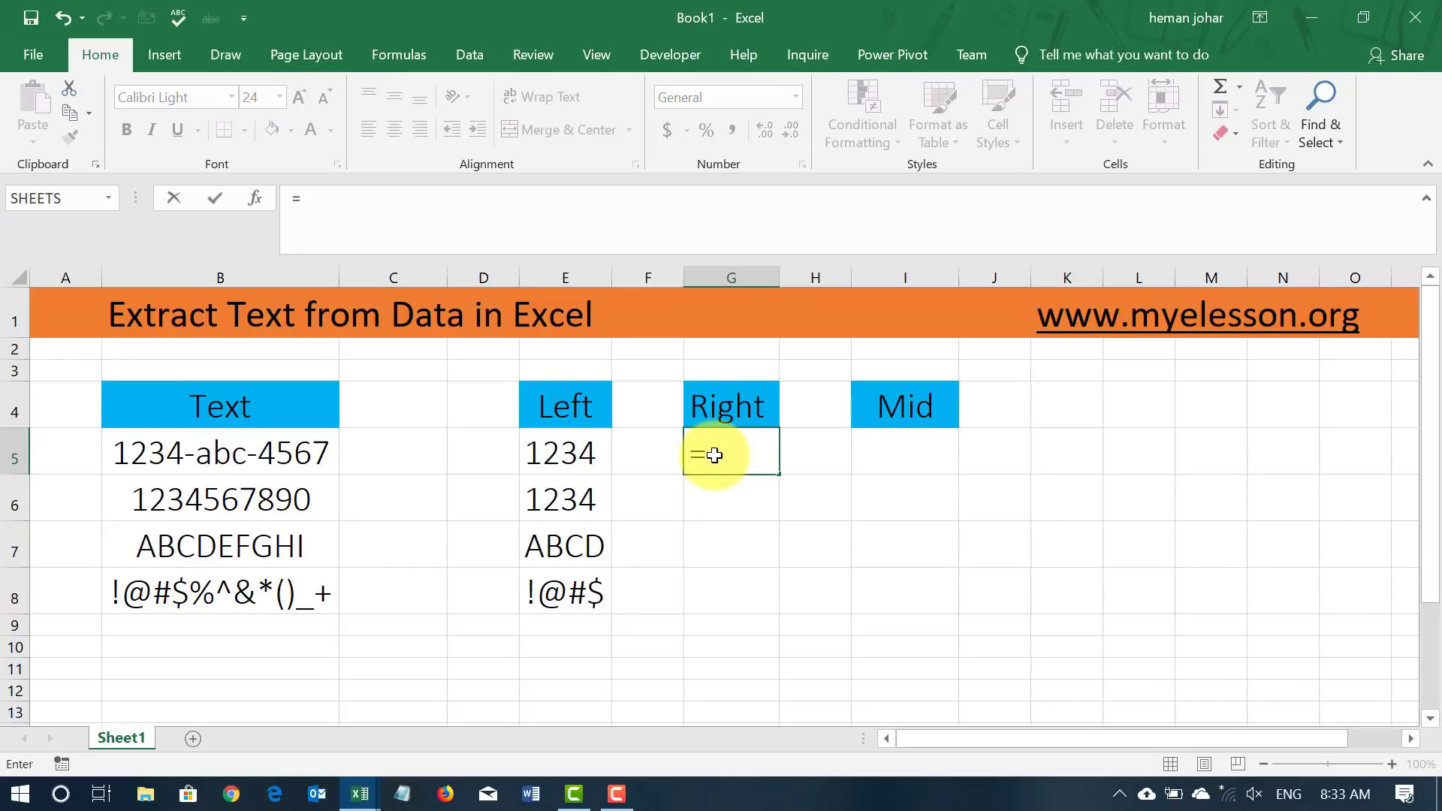
pyautogui.write('rig')
pyautogui.press('Tab')
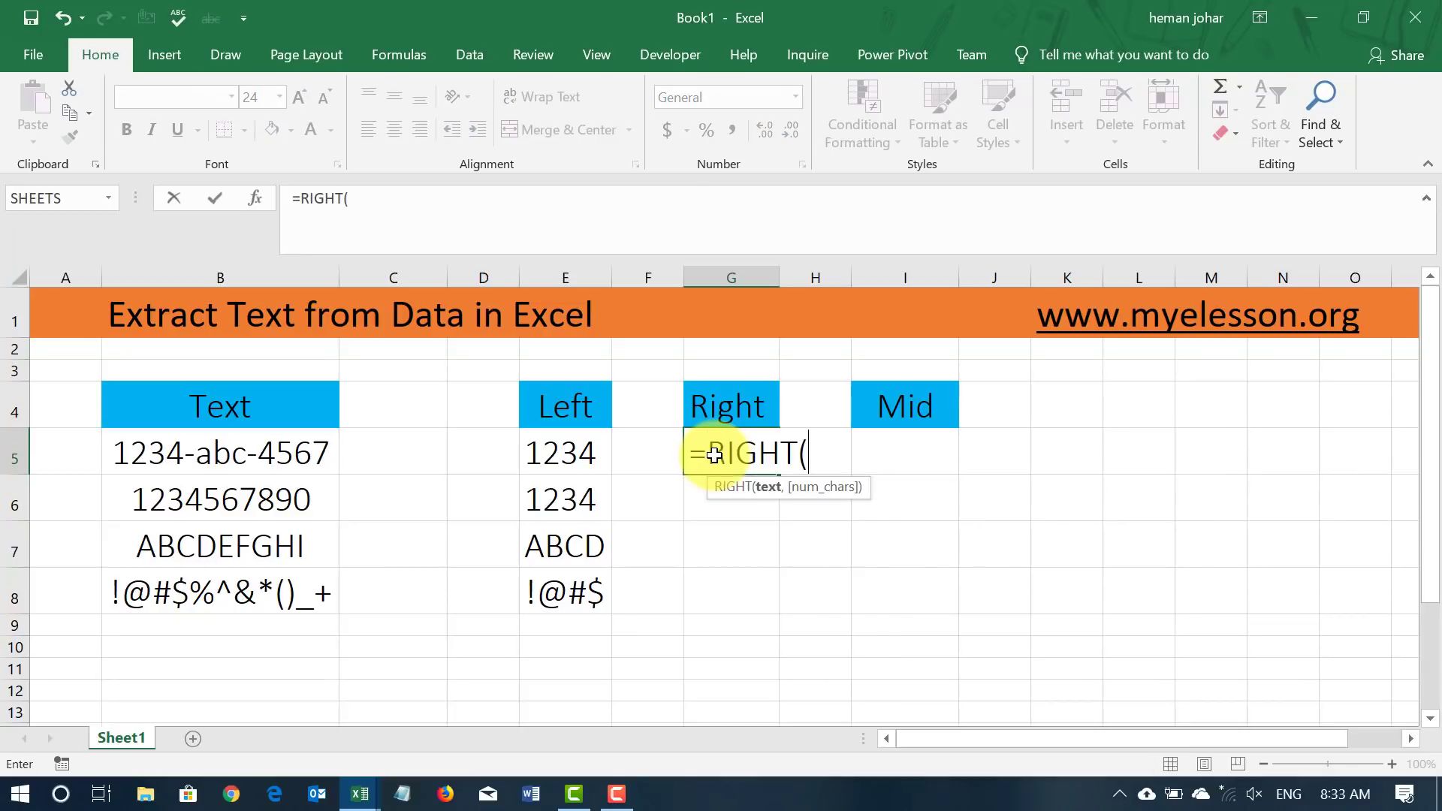
pyautogui.press('Left')
pyautogui.press('Left')
pyautogui.press('Left')
pyautogui.press('Left')
pyautogui.press('Left')
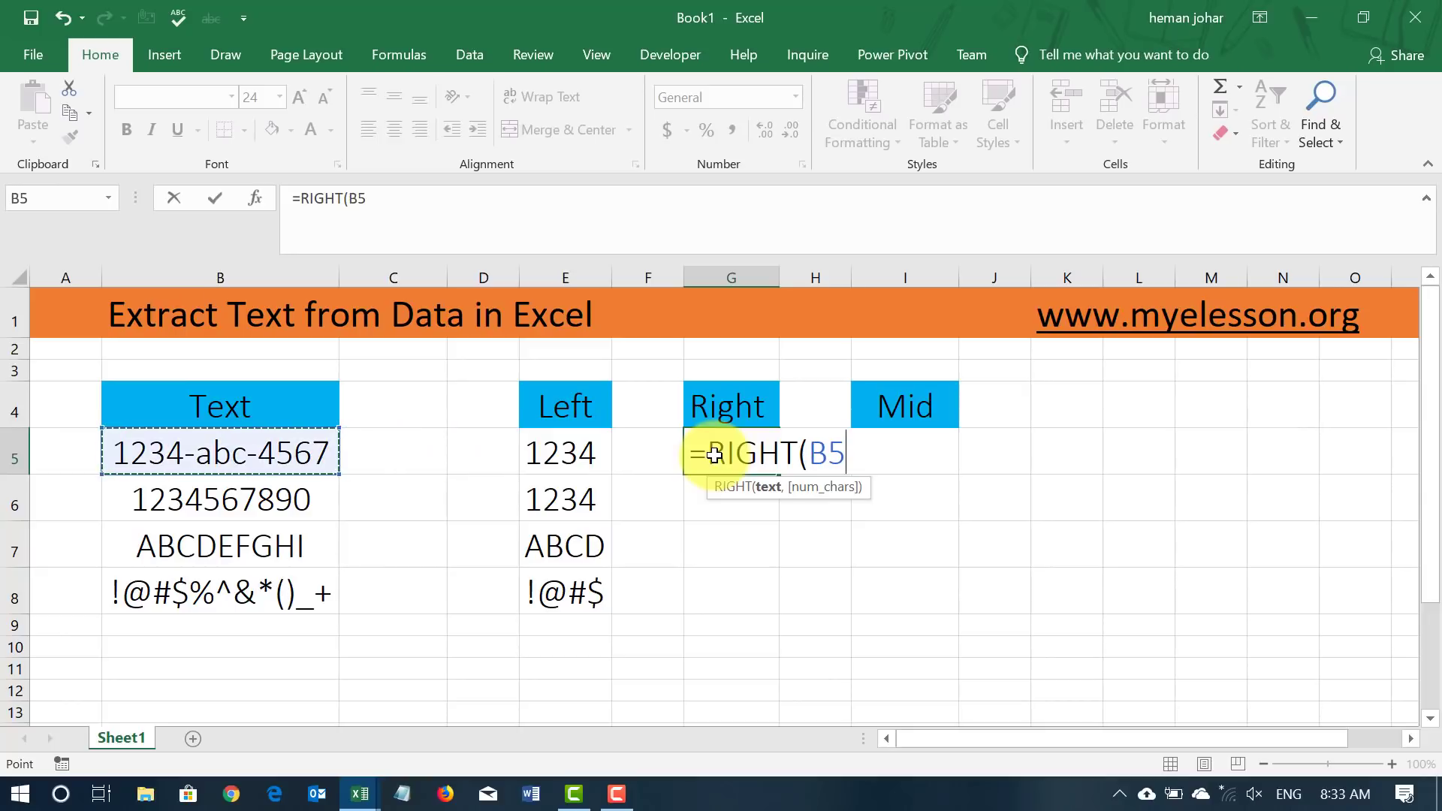
pyautogui.press('Return')
pyautogui.click(714, 455)
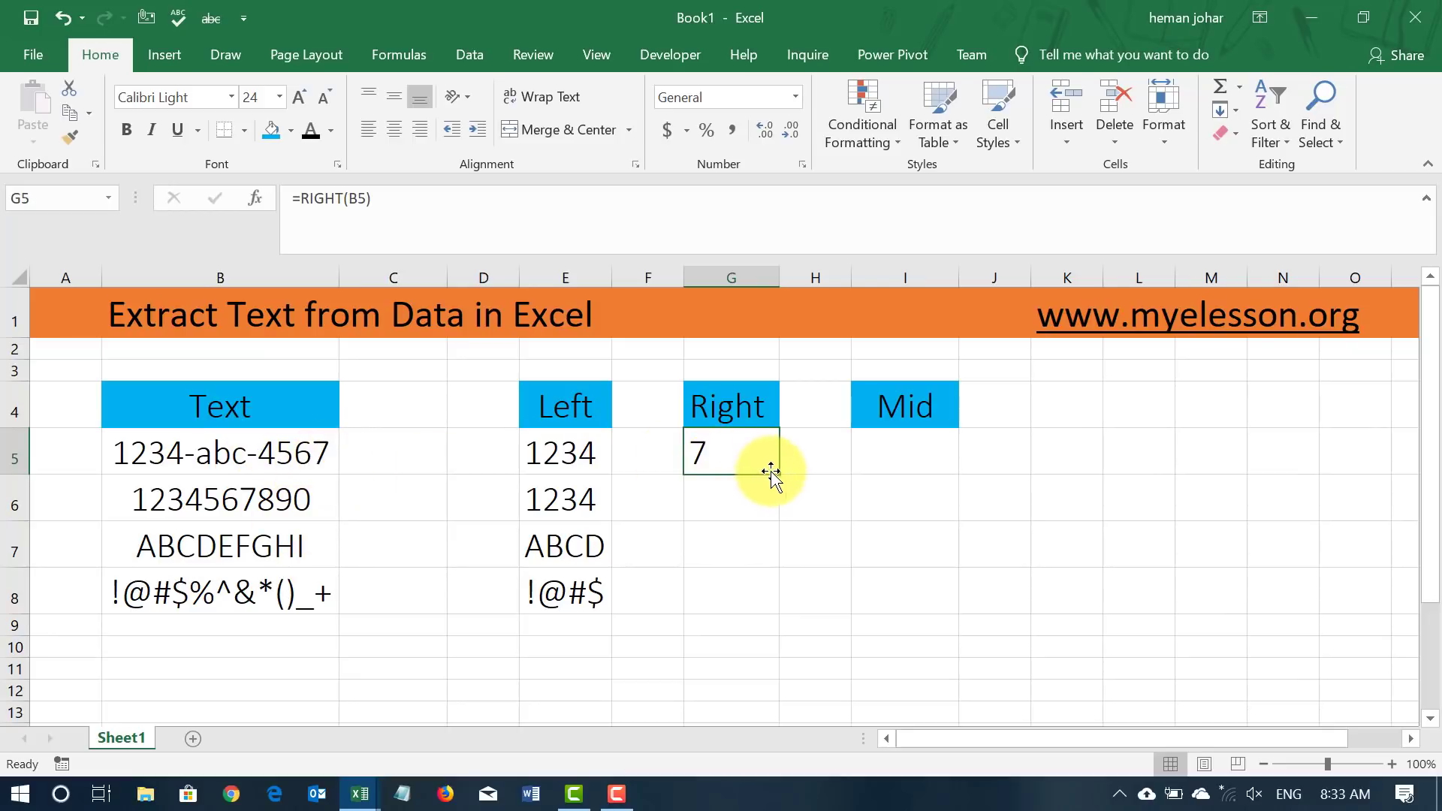
pyautogui.moveTo(779, 474); pyautogui.dragTo(773, 605)
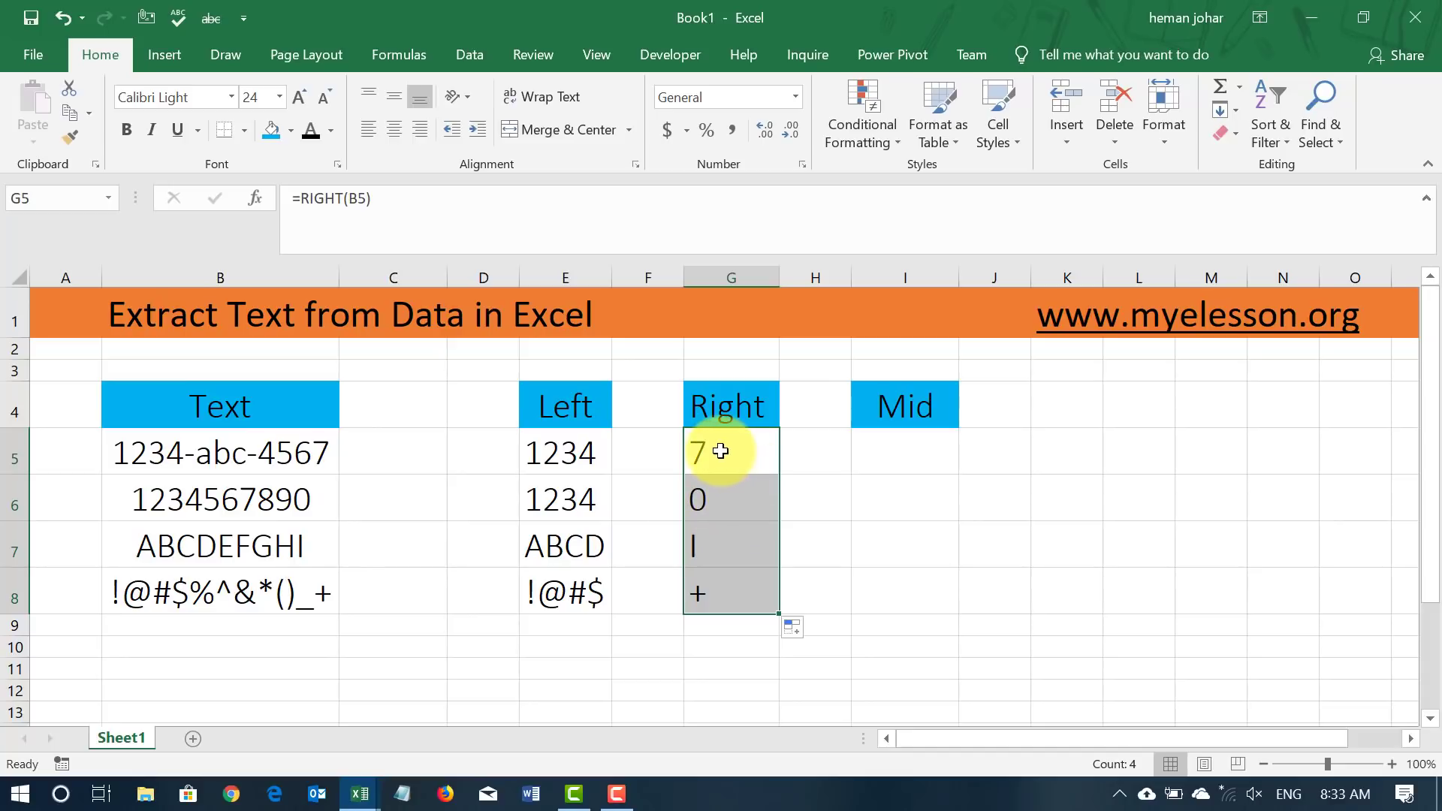
# Step: Clear the single-character Right results in G5:G8
pyautogui.click(834, 589)
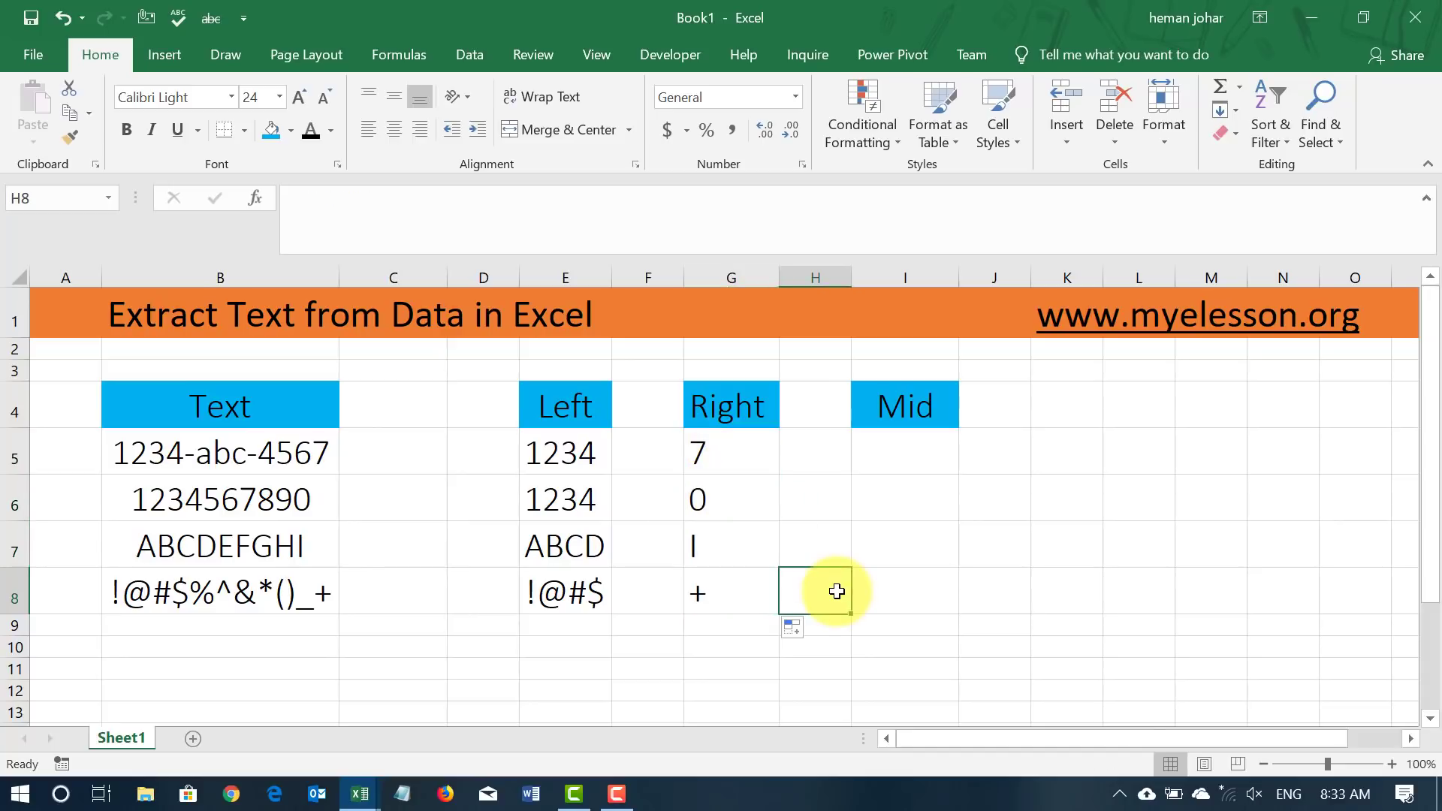
pyautogui.click(721, 440)
pyautogui.hotkey('shift', 'Down')
pyautogui.hotkey('shift', 'Down')
pyautogui.hotkey('shift', 'Down')
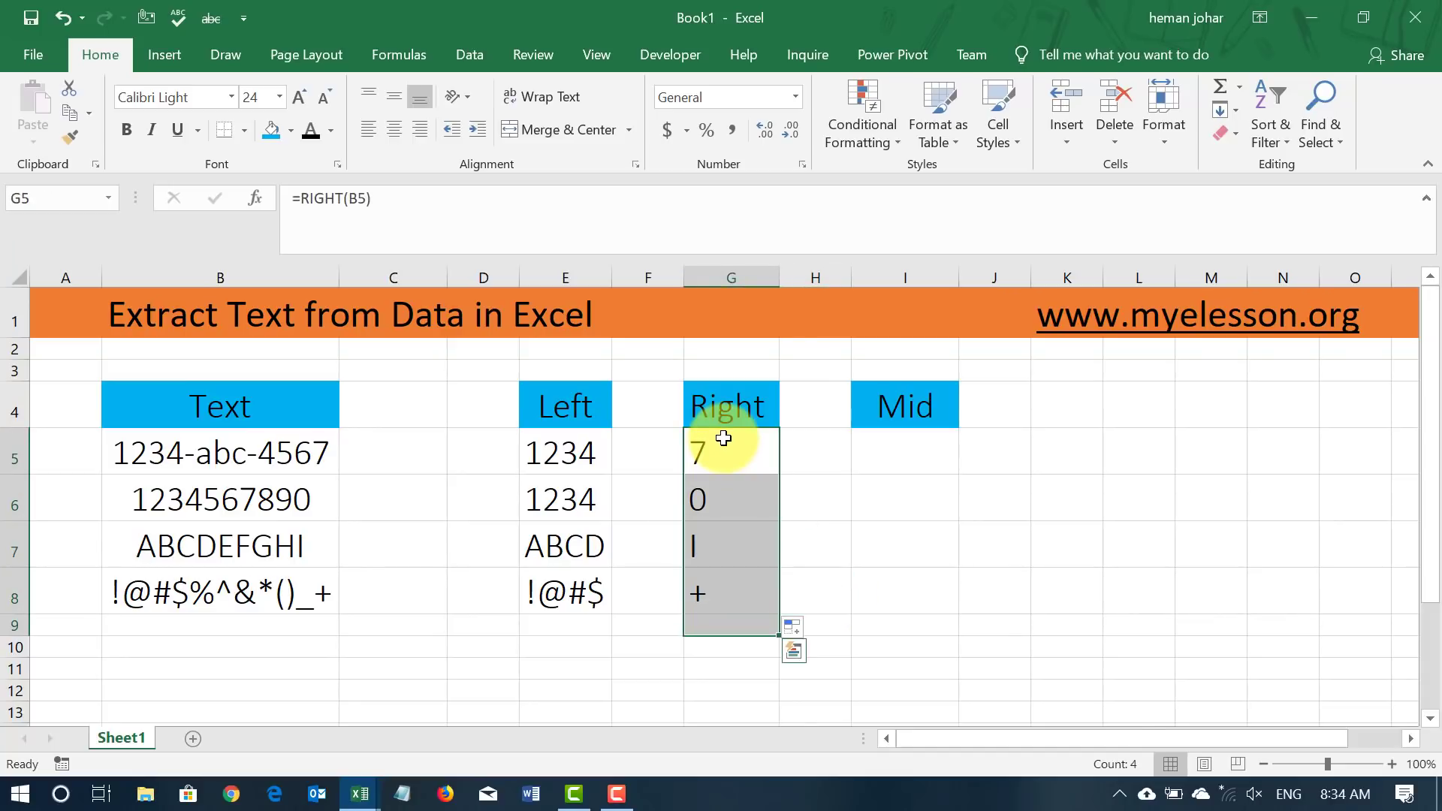
pyautogui.press('Delete')
# Step: Enter =RIGHT(B5,4) in G5
pyautogui.click(723, 439)
pyautogui.write('=right')
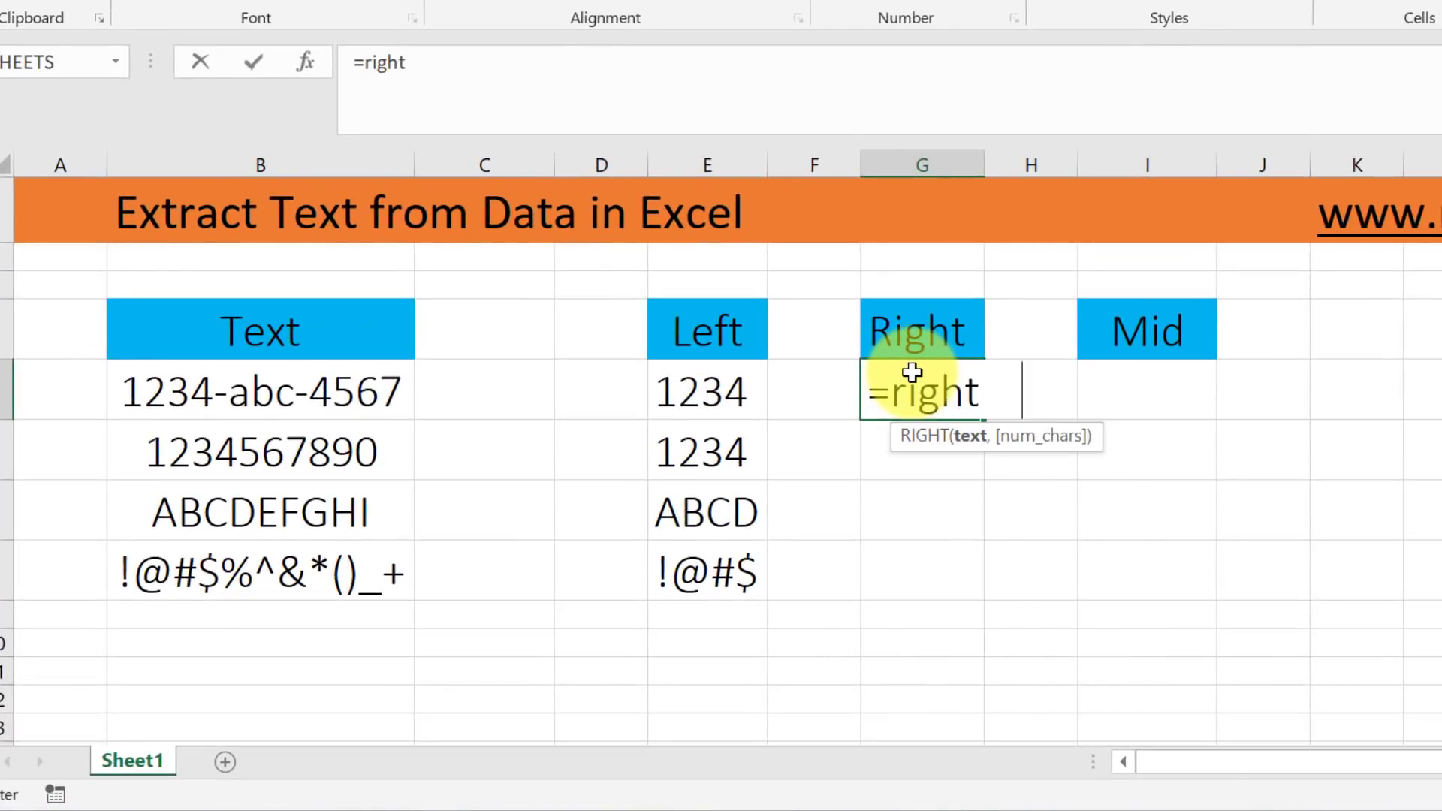
pyautogui.press('Tab')
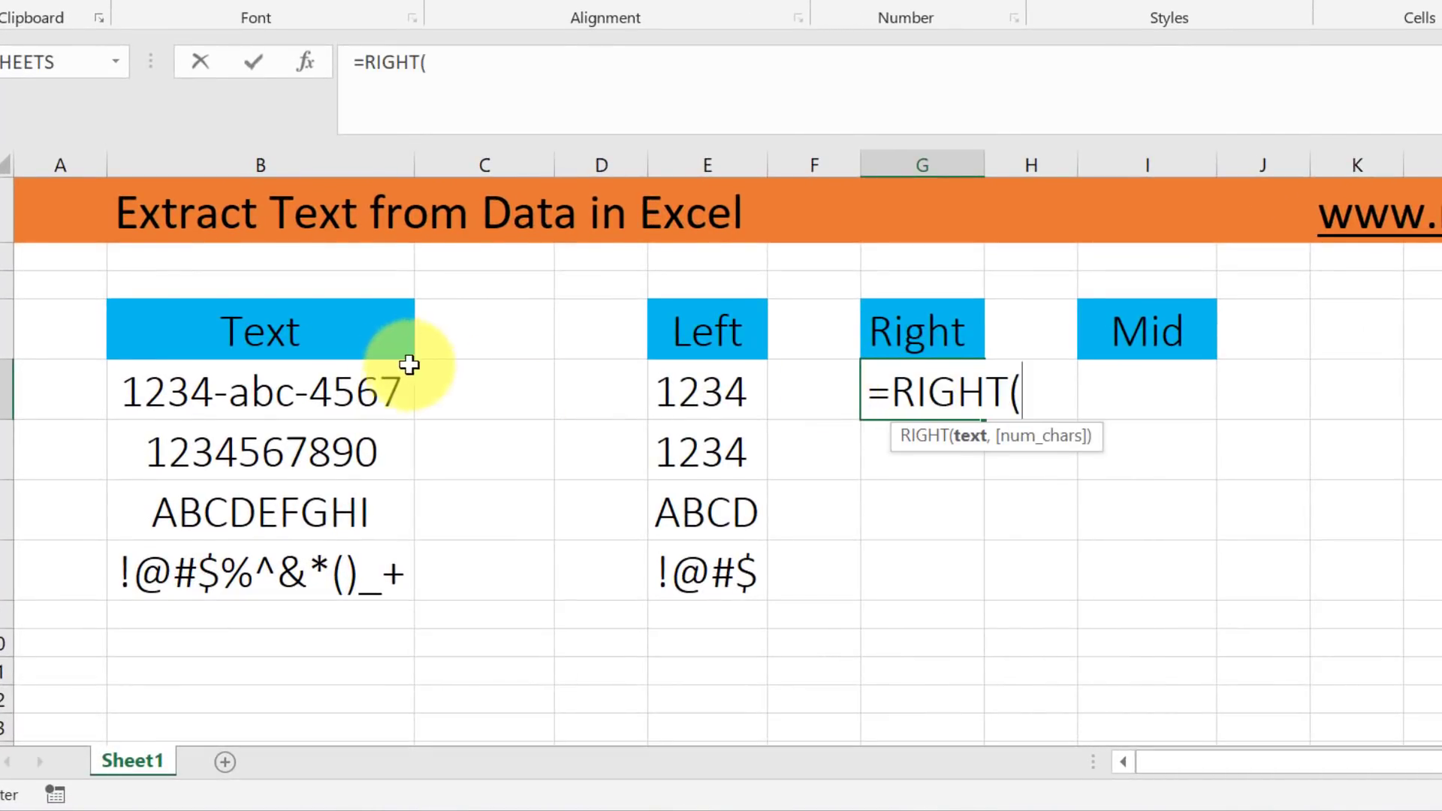
pyautogui.click(342, 387)
pyautogui.write(',')
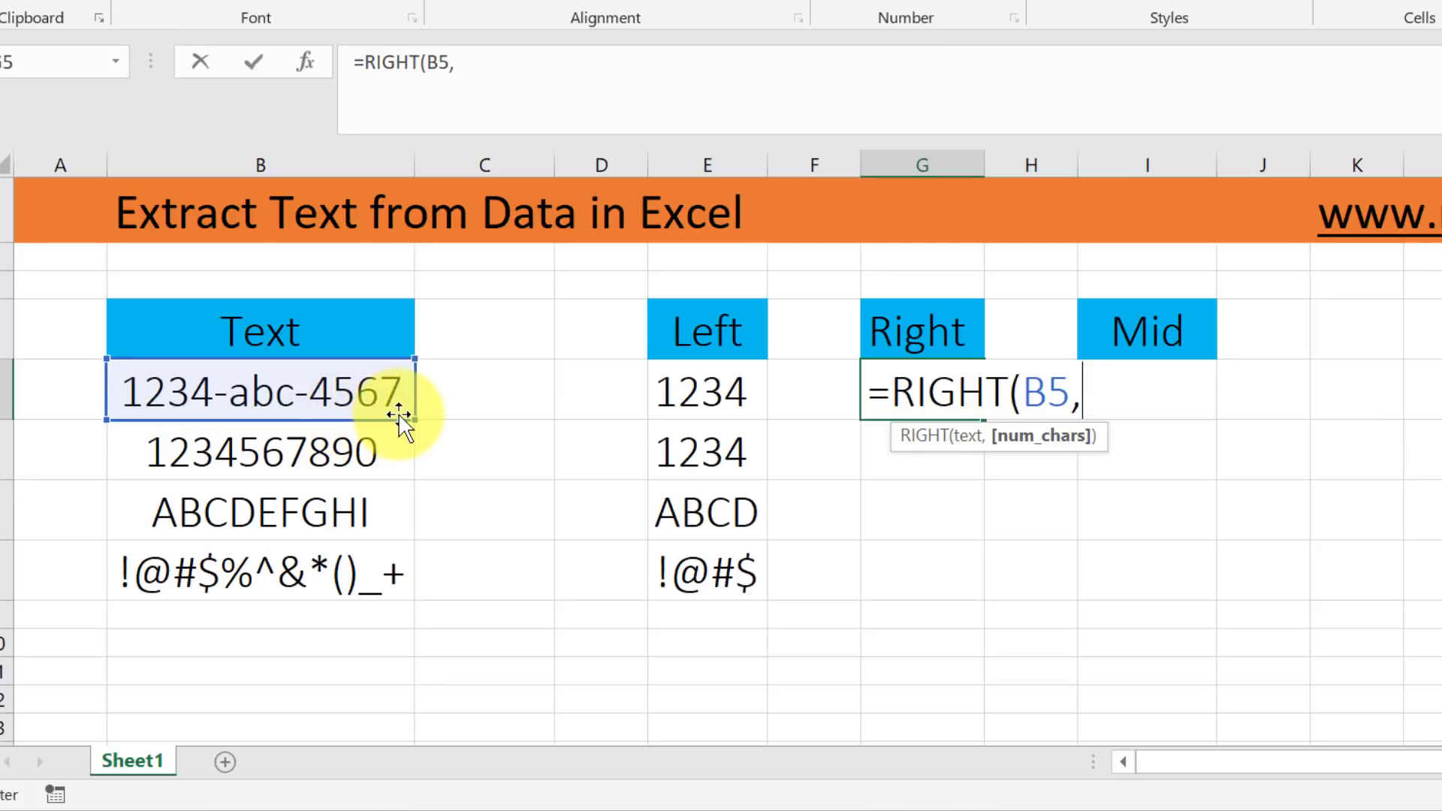
pyautogui.write('4)')
pyautogui.press('Return')
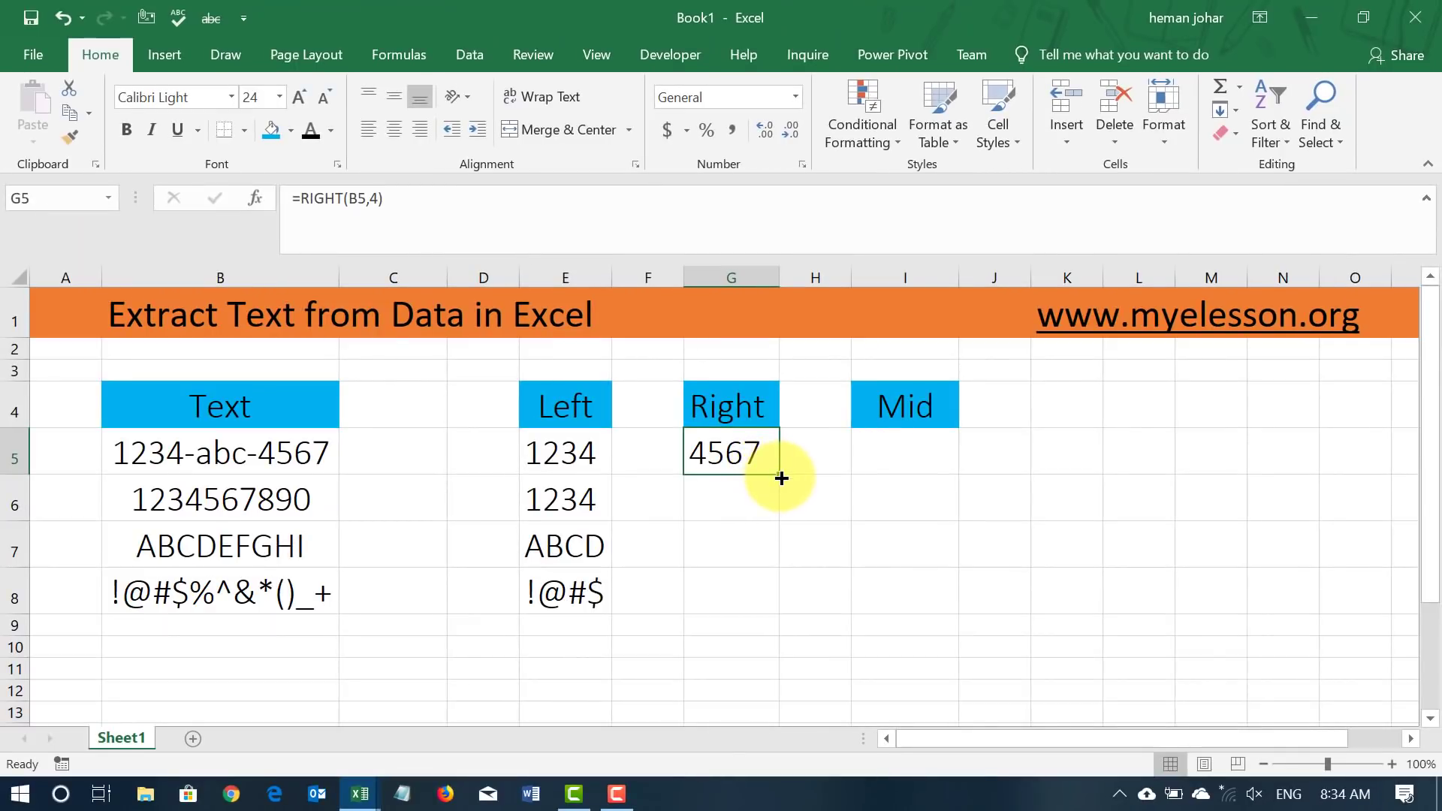
# Step: Fill G5's RIGHT formula down to G8, giving 4567, 7890, FGHI and ()_+
pyautogui.moveTo(967, 423); pyautogui.dragTo(952, 546)
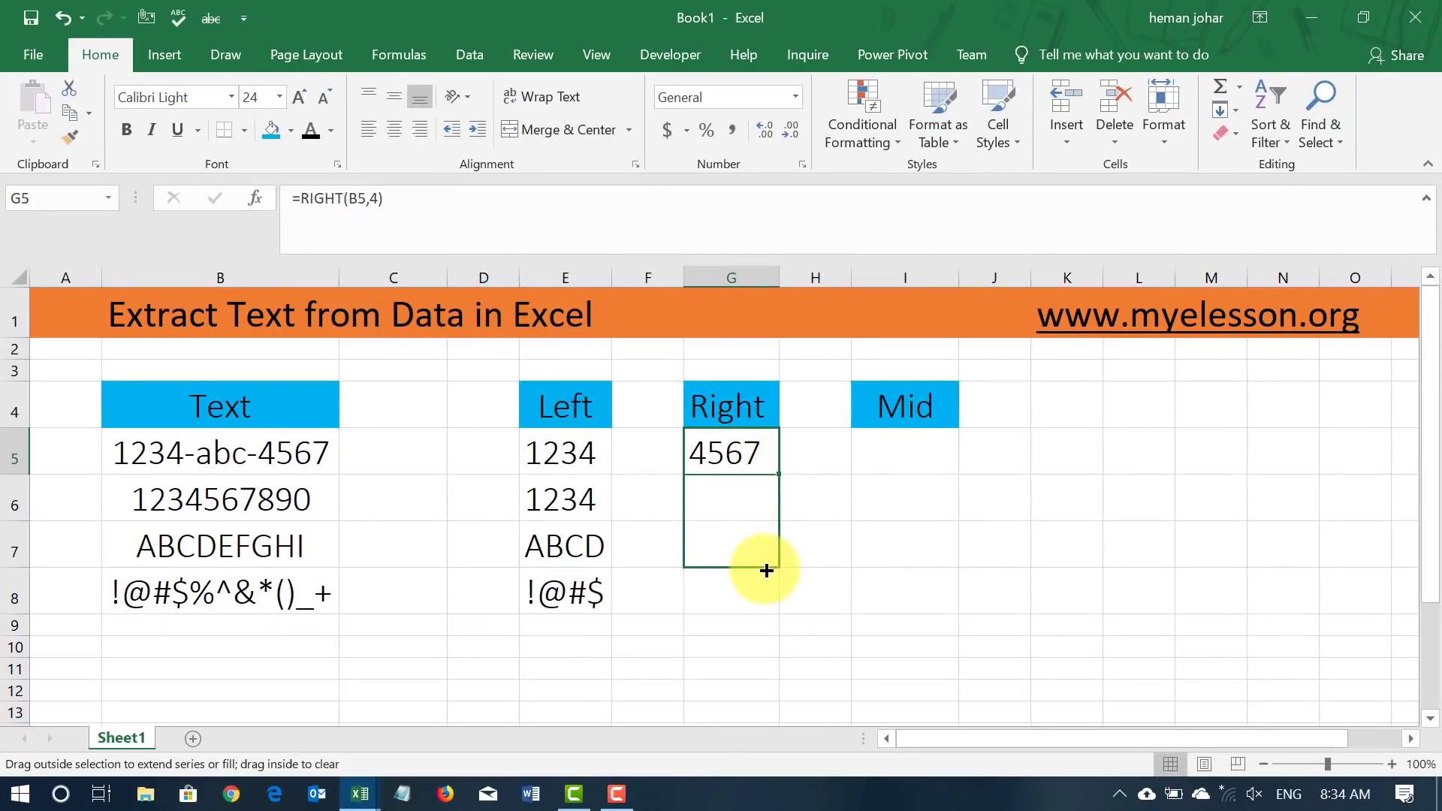
pyautogui.moveTo(766, 571); pyautogui.dragTo(761, 591)
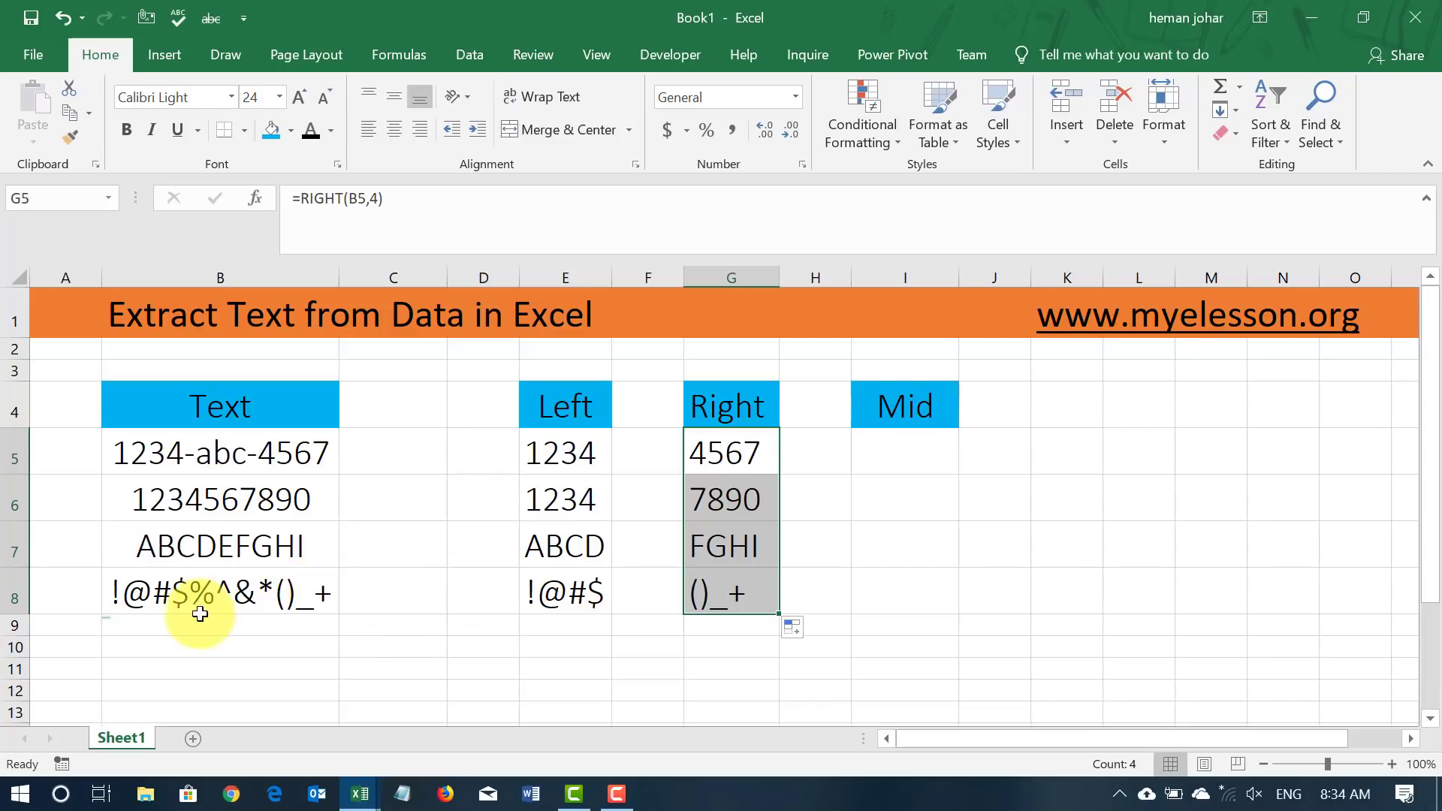
pyautogui.click(848, 567)
pyautogui.press('Up')
pyautogui.press('Up')
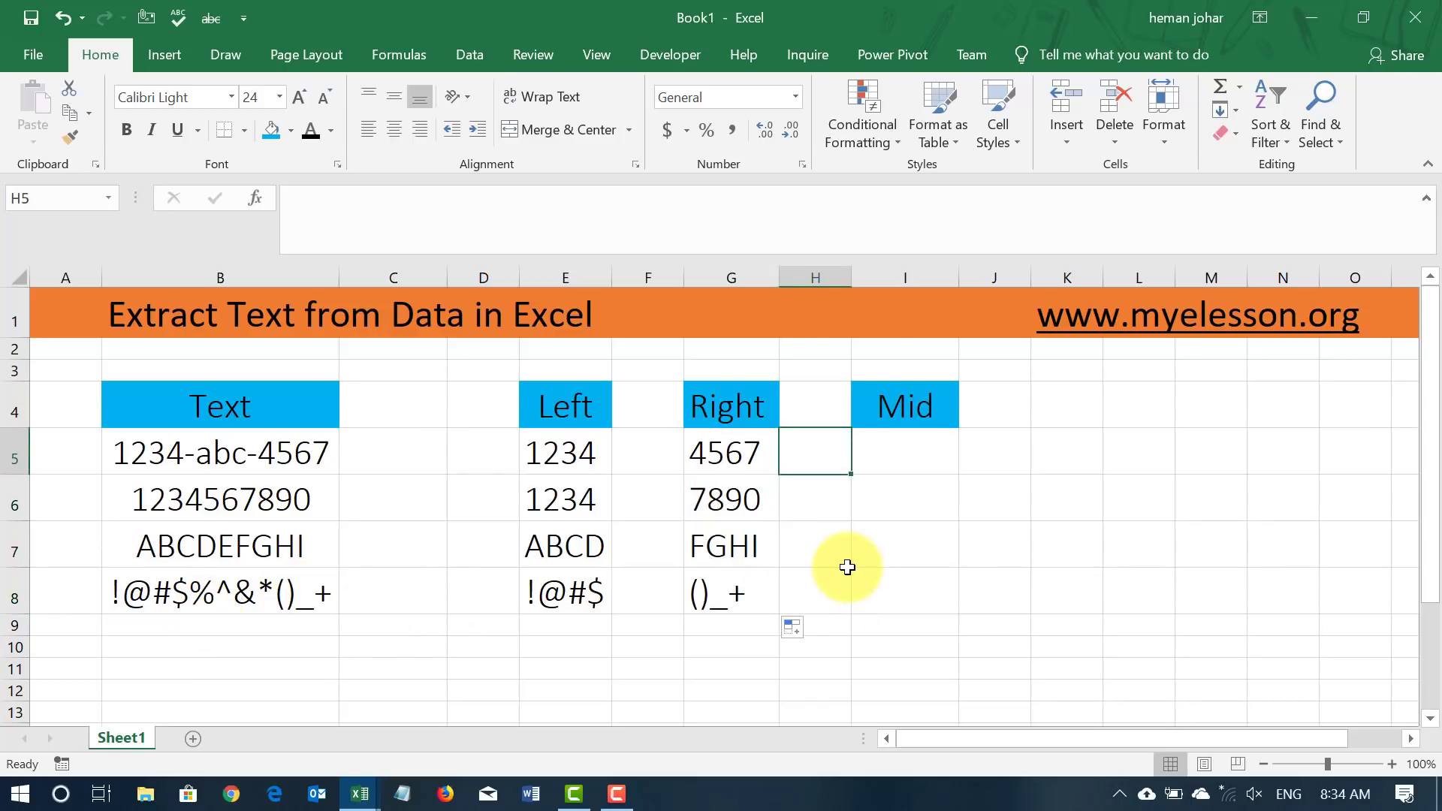
pyautogui.press('Right')
pyautogui.press('Left')
pyautogui.press('Left')
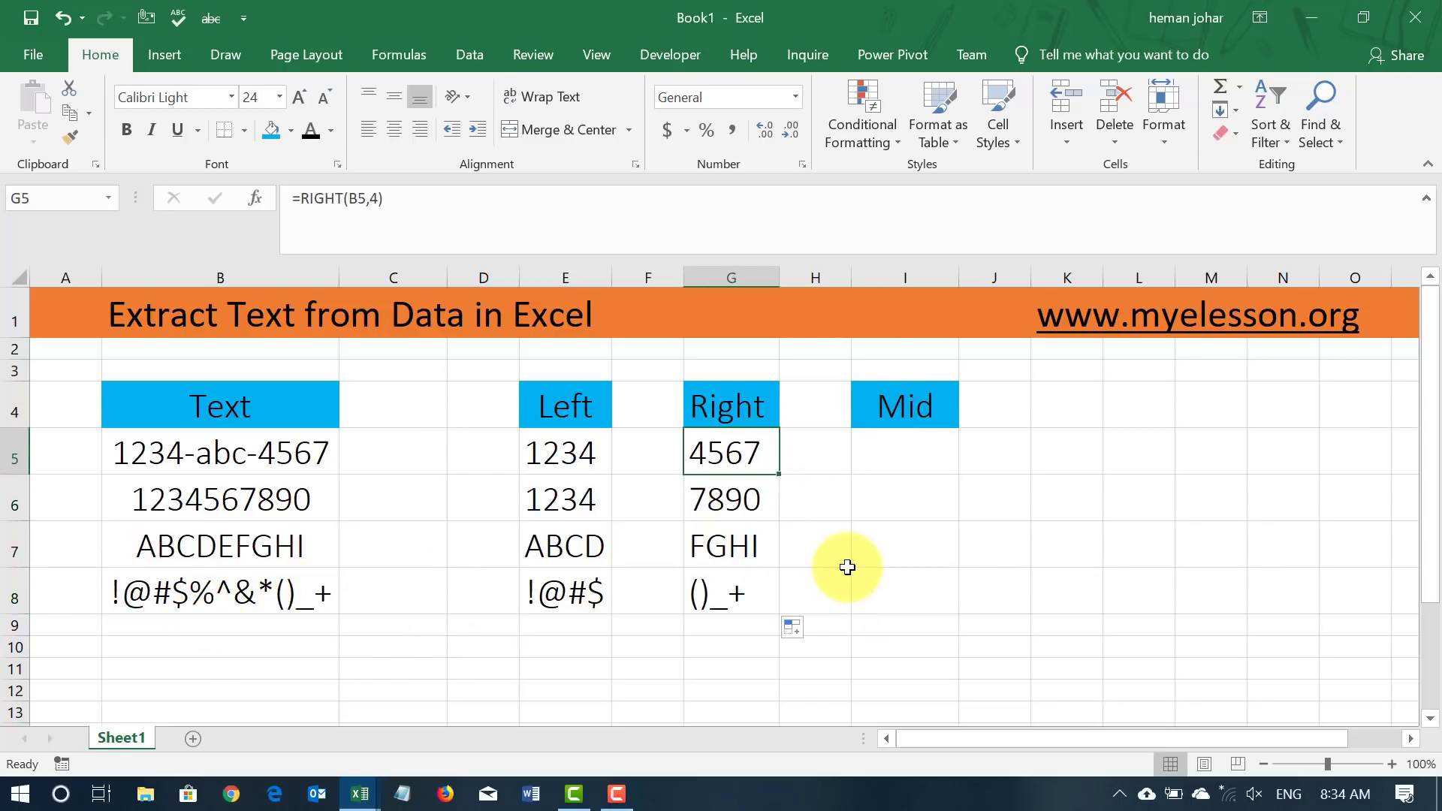
pyautogui.press('Right')
pyautogui.press('Right')
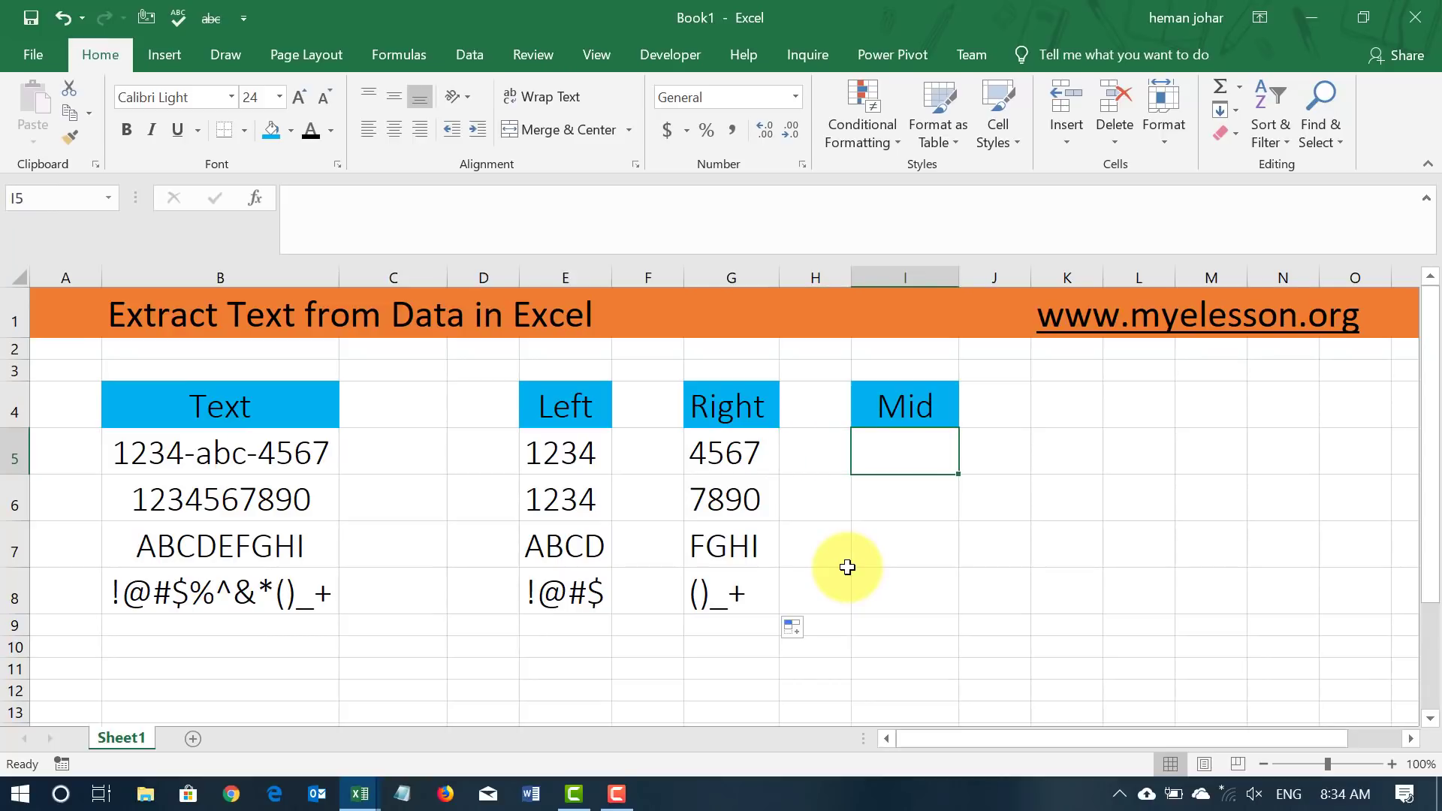
# Step: Clear the Right results in G5:G8 again
pyautogui.press('Left')
pyautogui.press('Left')
pyautogui.hotkey('shift', 'Down')
pyautogui.hotkey('shift', 'Down')
pyautogui.hotkey('shift', 'Down')
pyautogui.press('Delete')
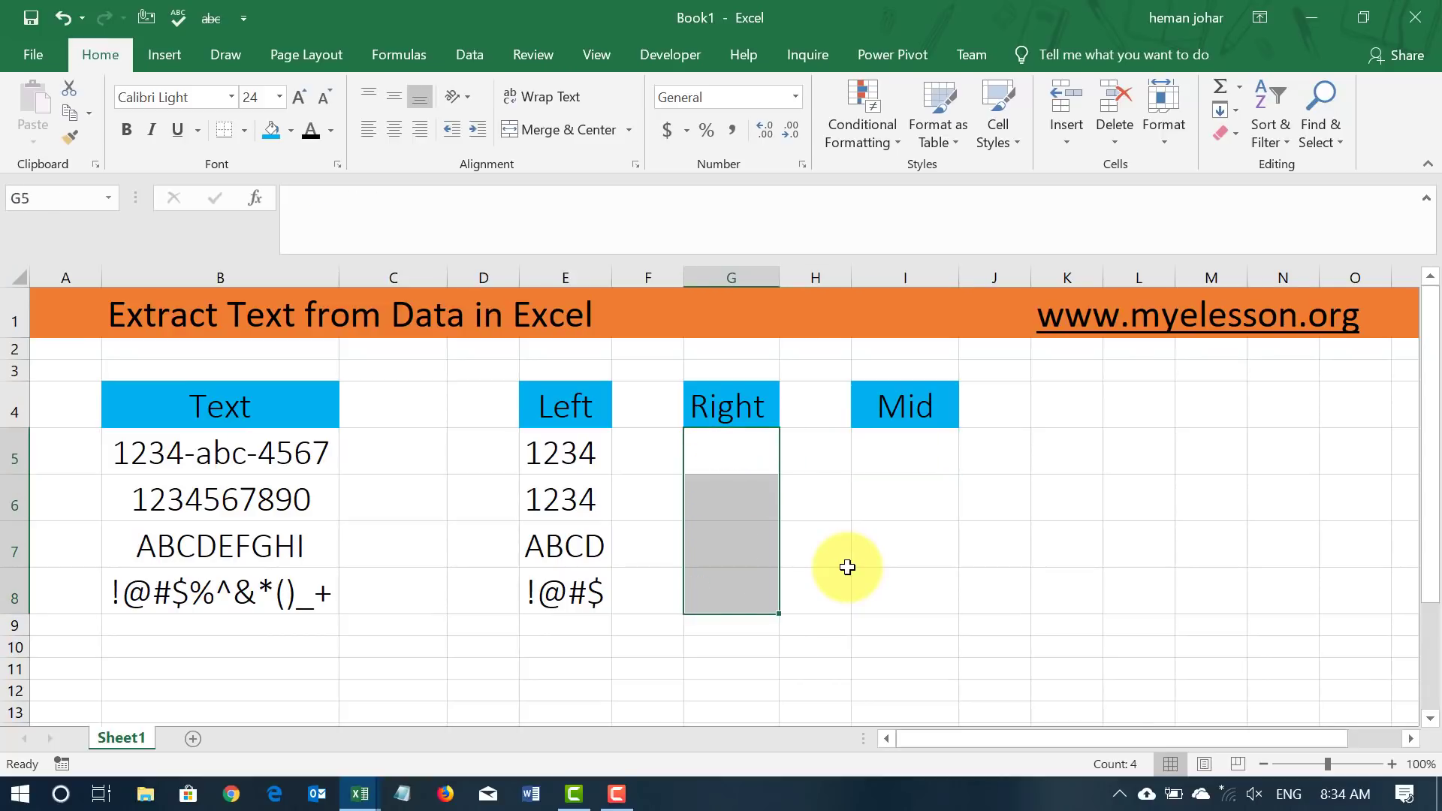
pyautogui.press('Right')
pyautogui.press('Left')
# Step: Enter 7 in G2 and copy E5's formatting onto it with Format Painter
pyautogui.press('Up')
pyautogui.press('Up')
pyautogui.press('Up')
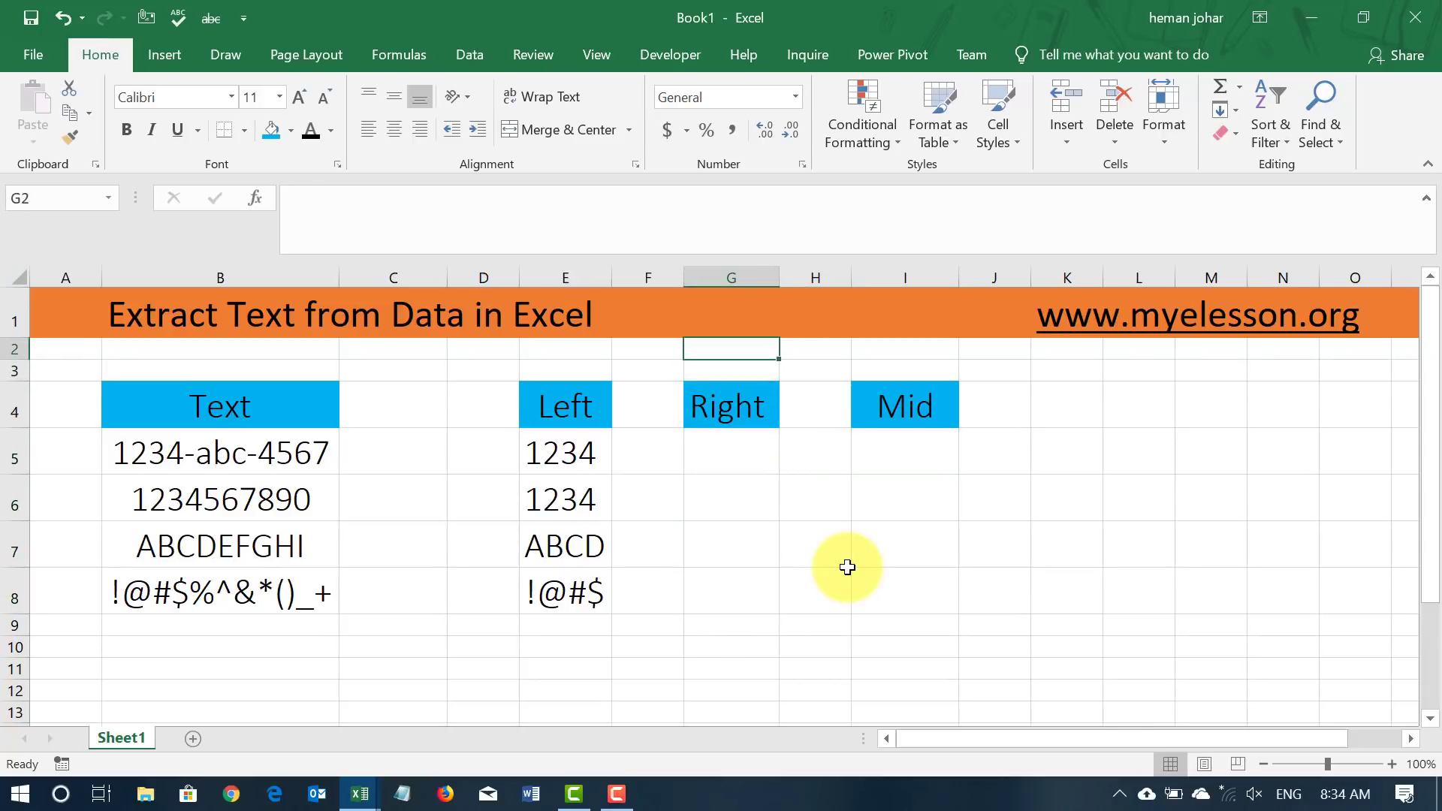
pyautogui.write('7')
pyautogui.press('Right')
pyautogui.press('Left')
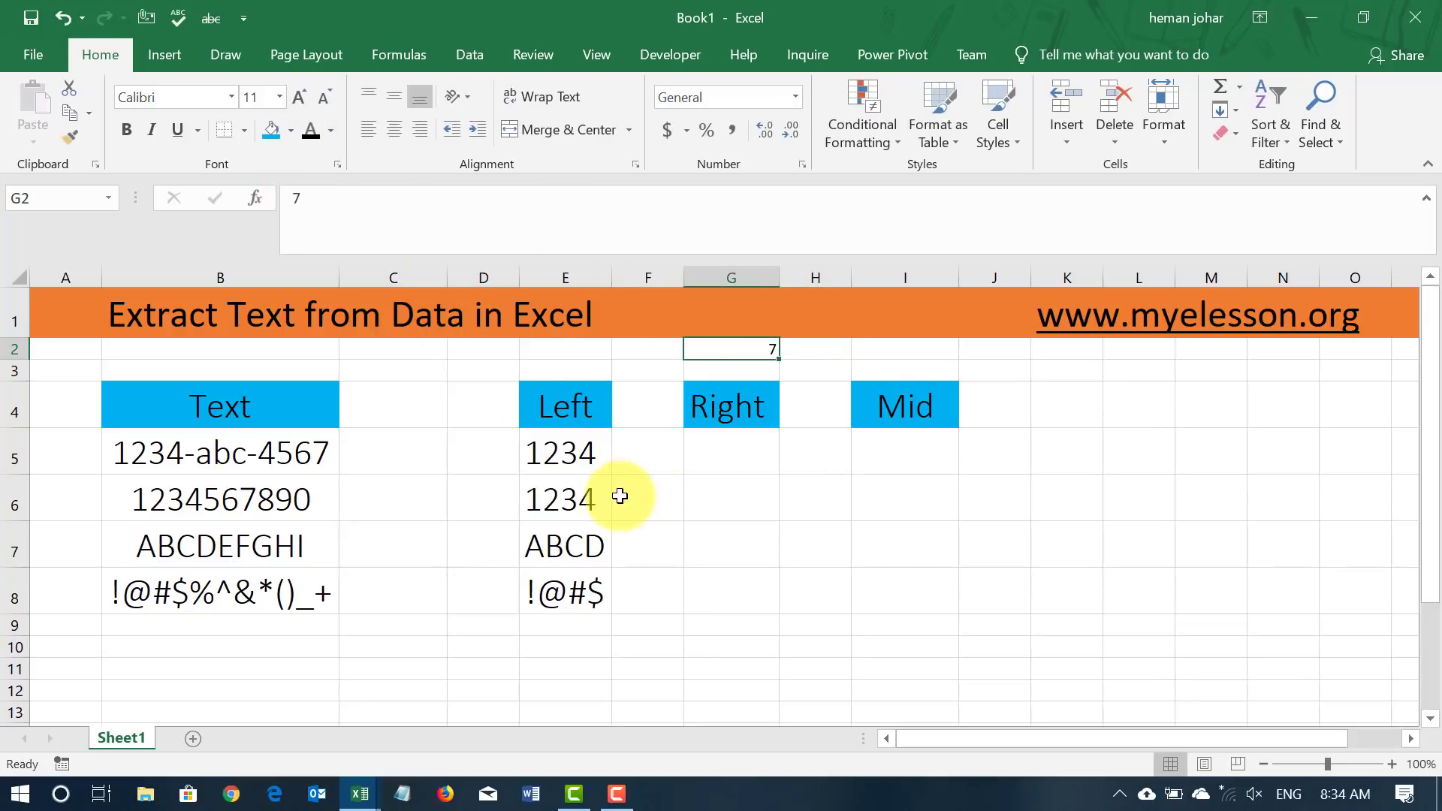
pyautogui.click(572, 458)
pyautogui.click(78, 140)
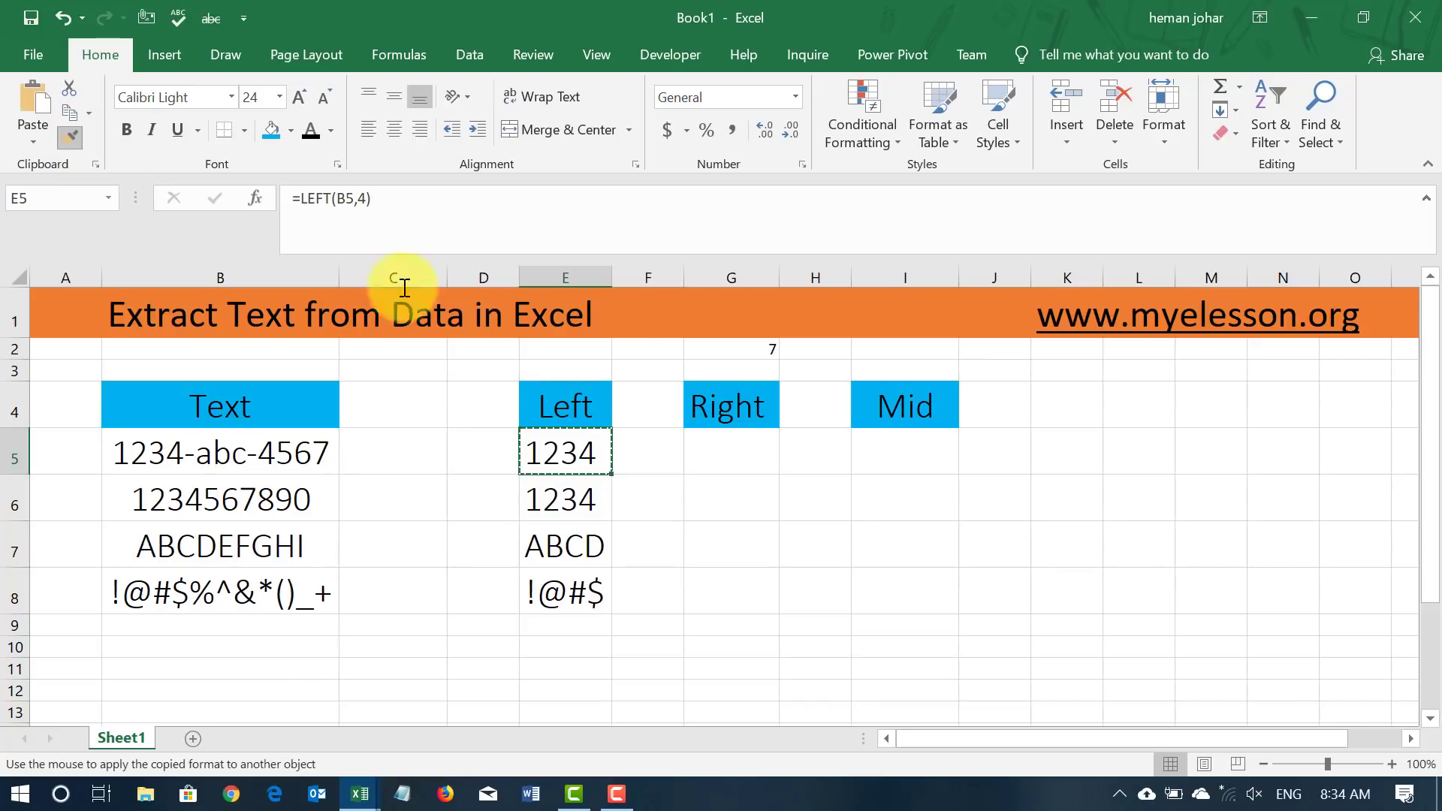
pyautogui.click(755, 346)
pyautogui.press('Down')
pyautogui.press('Down')
pyautogui.press('Down')
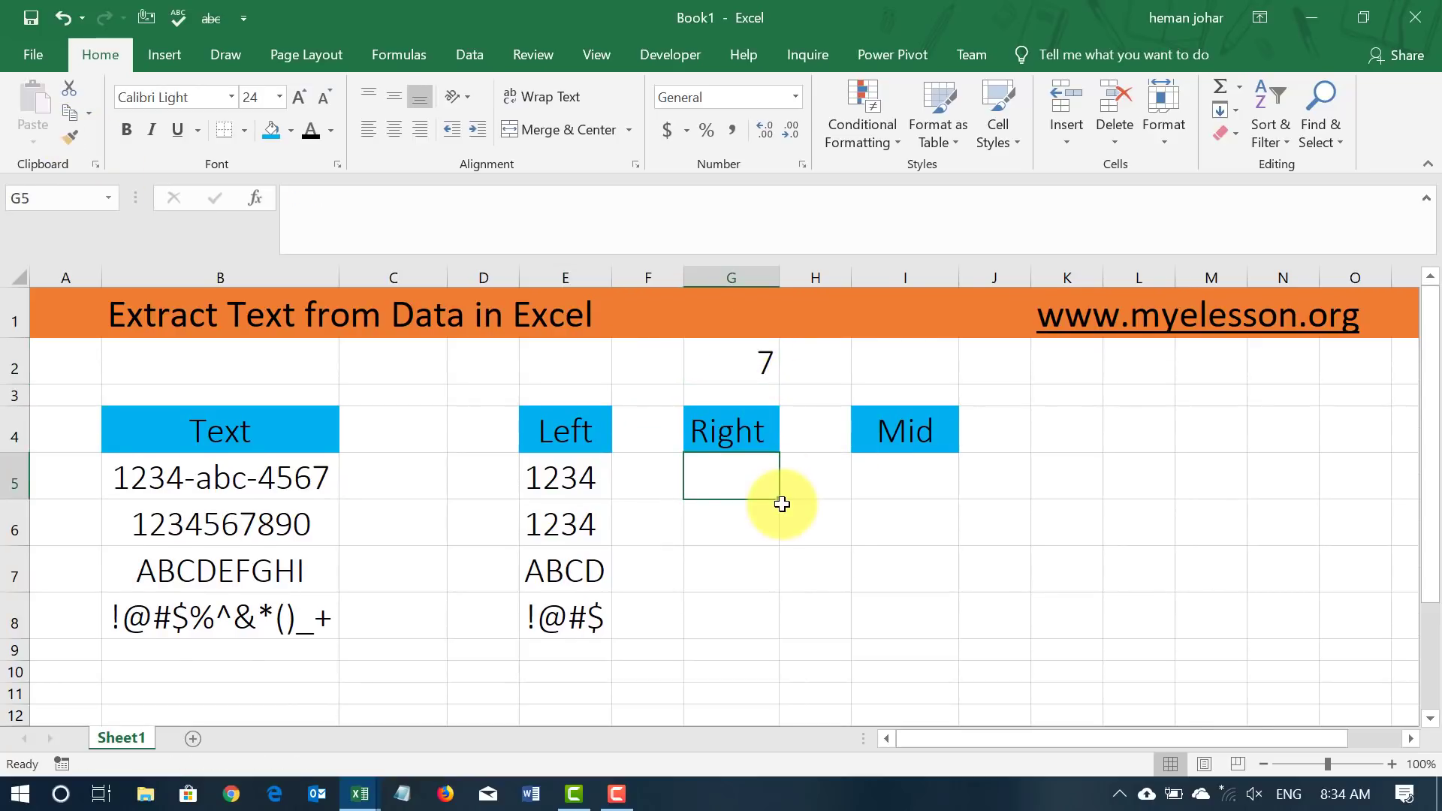
# Step: Enter =RIGHT(B5,G2) in G5, taking the character count from G2
pyautogui.write('=ri')
pyautogui.press('Tab')
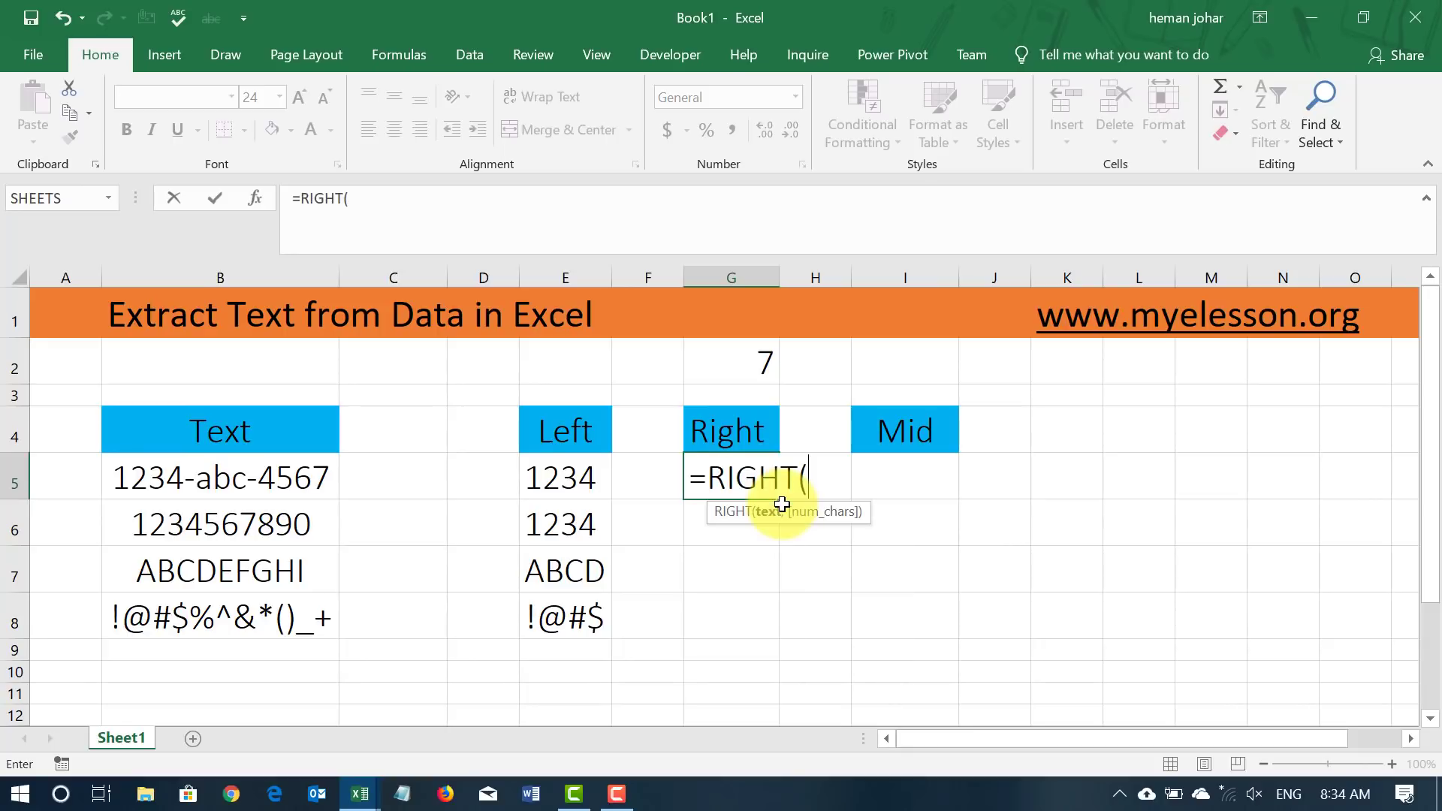
pyautogui.press('Left')
pyautogui.press('Left')
pyautogui.press('Left')
pyautogui.press('Left')
pyautogui.press('Left')
pyautogui.write(',')
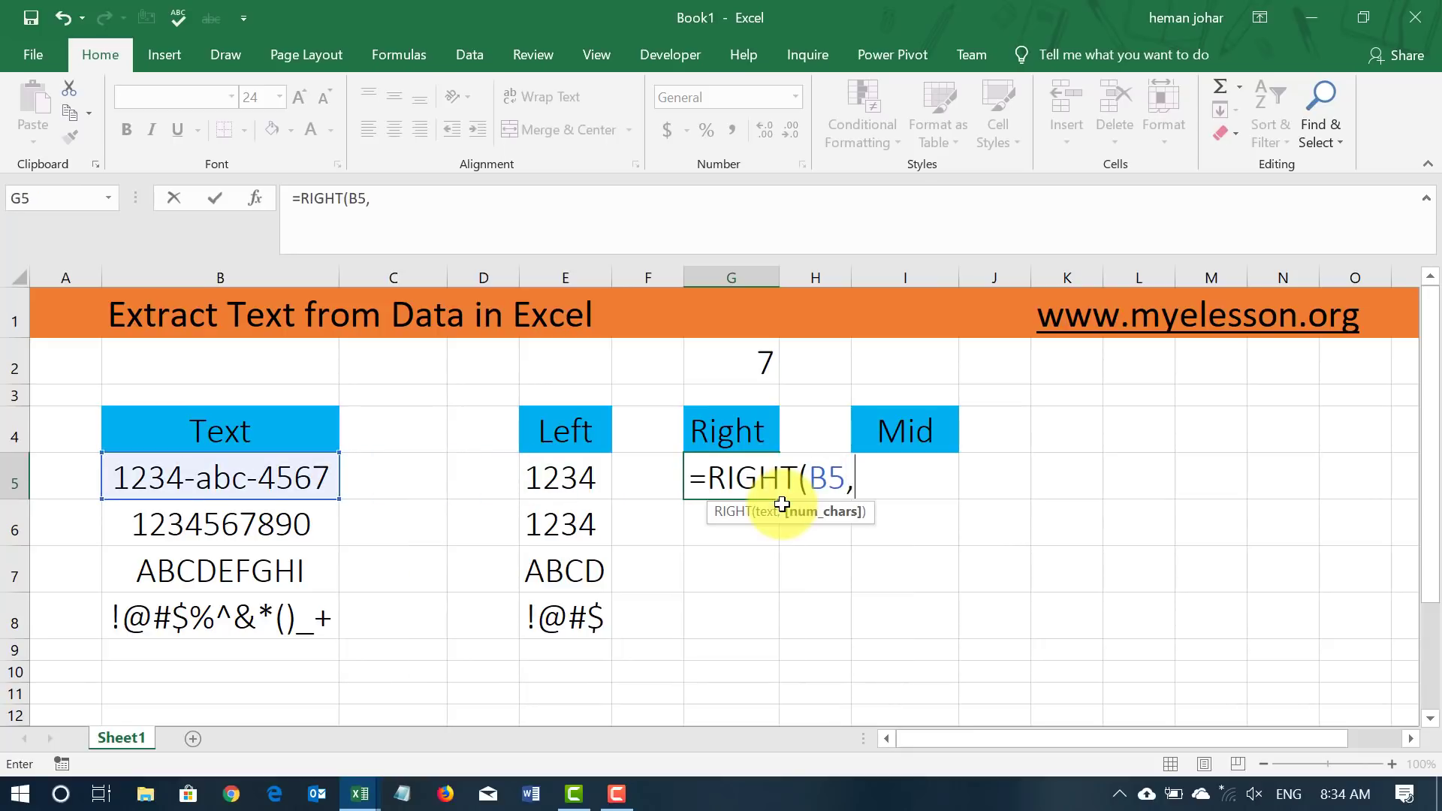
pyautogui.click(747, 366)
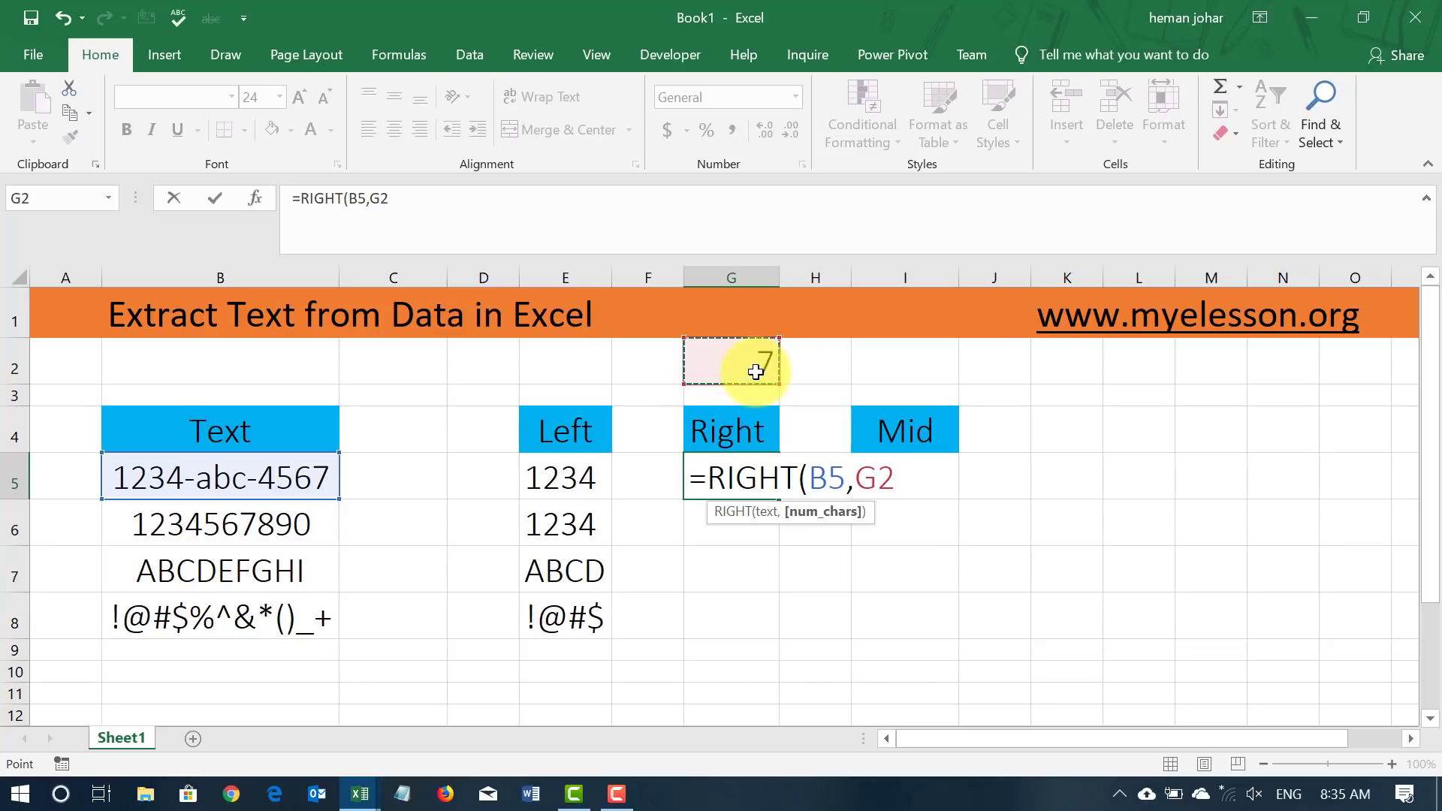
pyautogui.write(')')
pyautogui.press('Return')
pyautogui.press('Up')
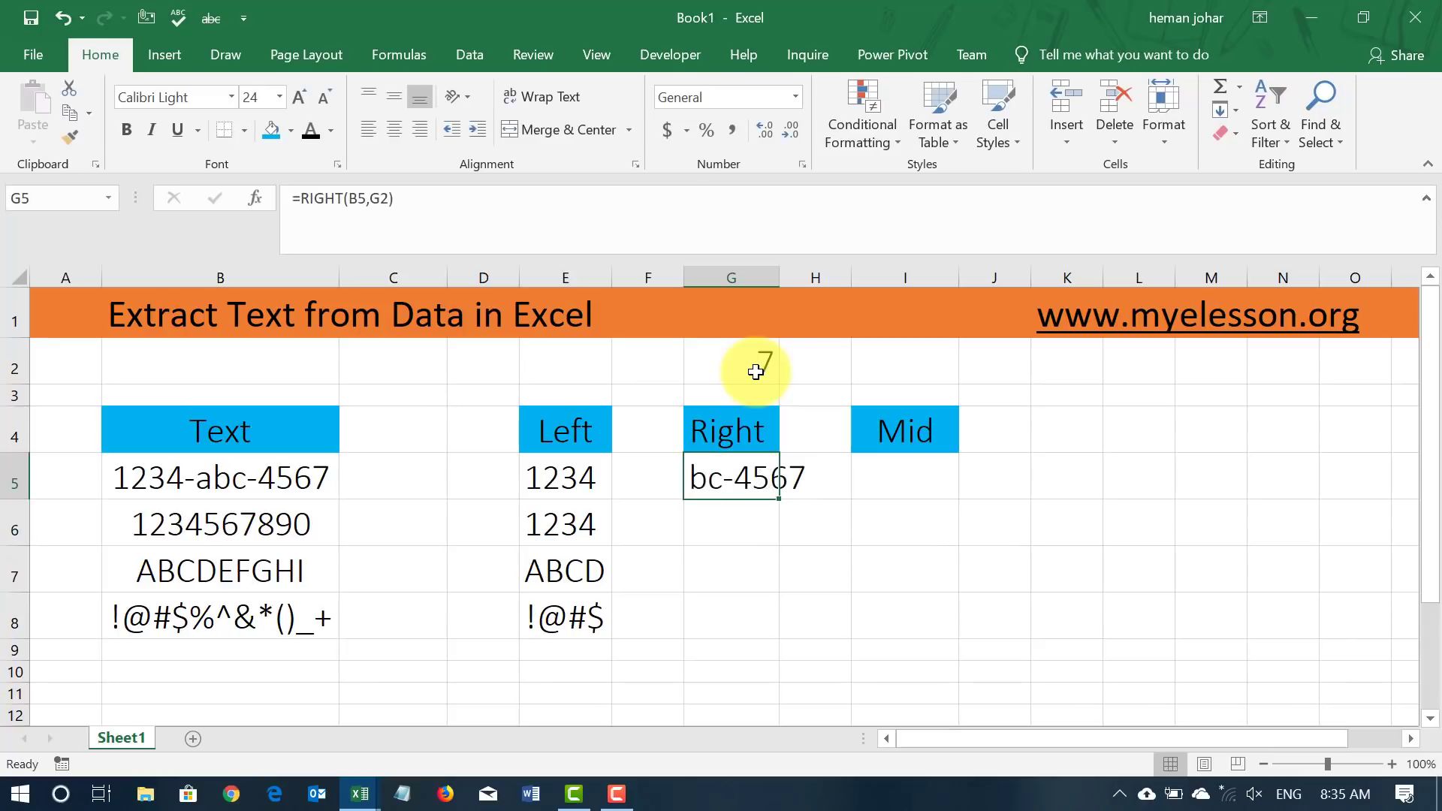
# Step: Change G2 to 4, then 2, then 8, so G5 shows abc-4567
pyautogui.click(756, 371)
pyautogui.write('4')
pyautogui.press('Return')
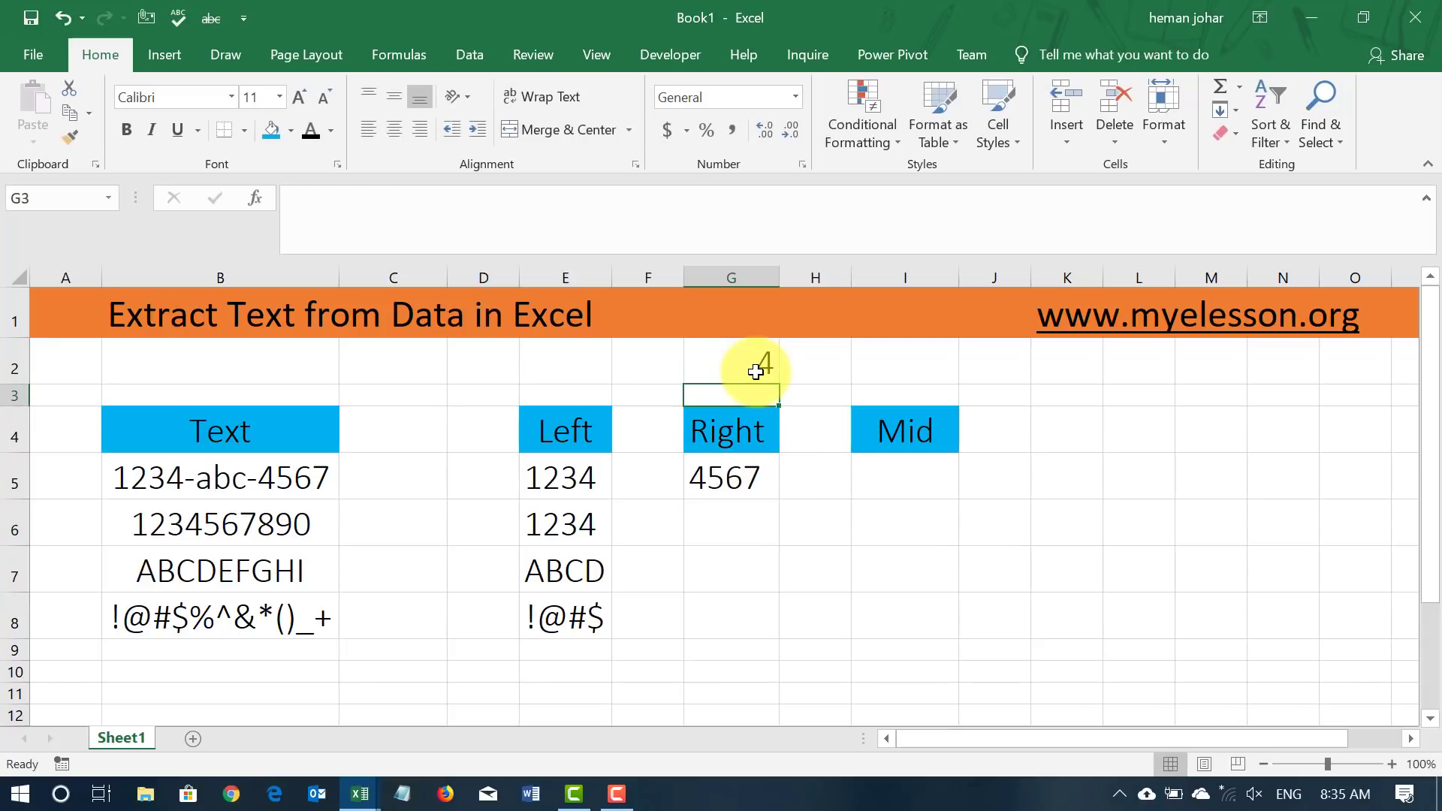
pyautogui.doubleClick(755, 371)
pyautogui.press('BackSpace')
pyautogui.write('2')
pyautogui.press('Return')
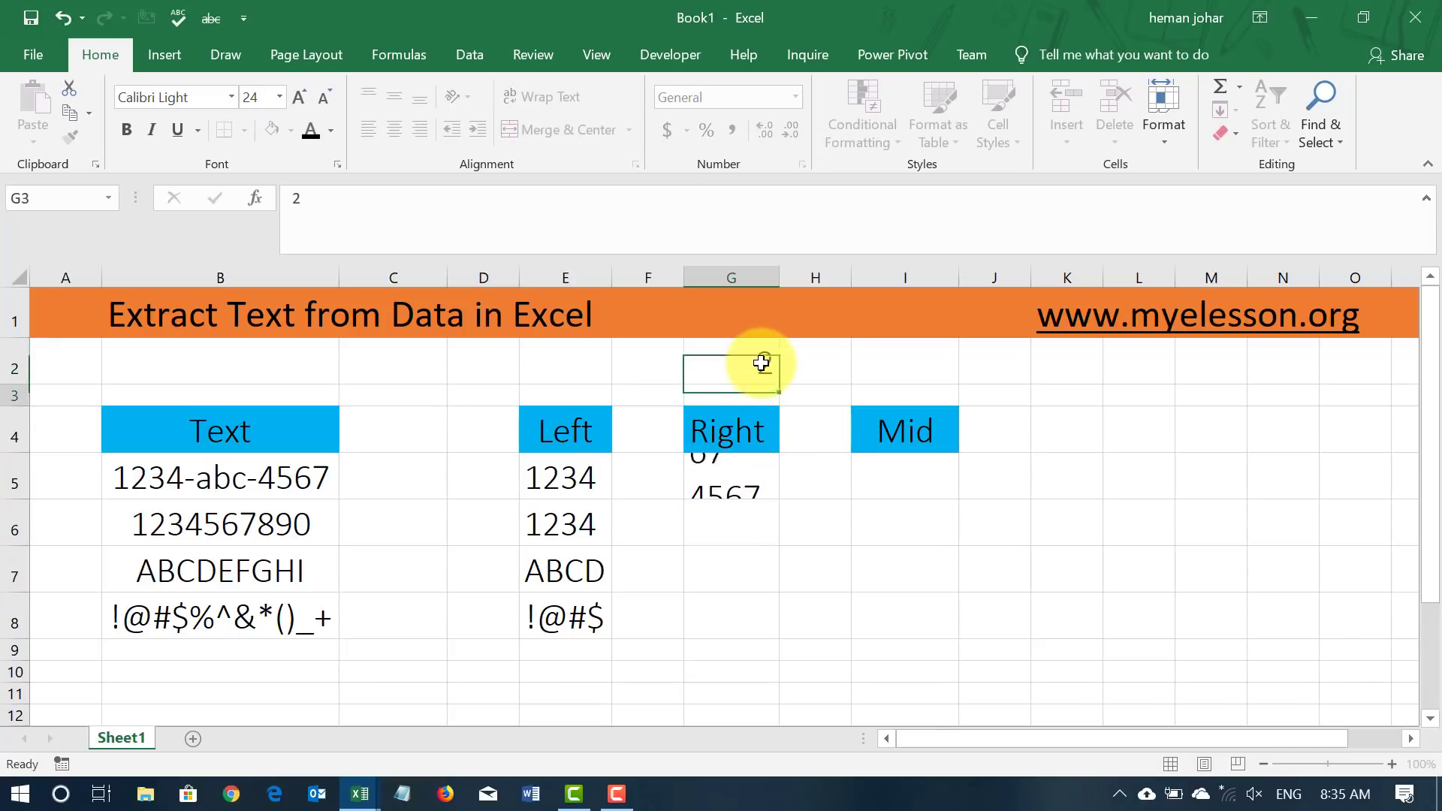
pyautogui.click(761, 363)
pyautogui.write('8')
pyautogui.press('Return')
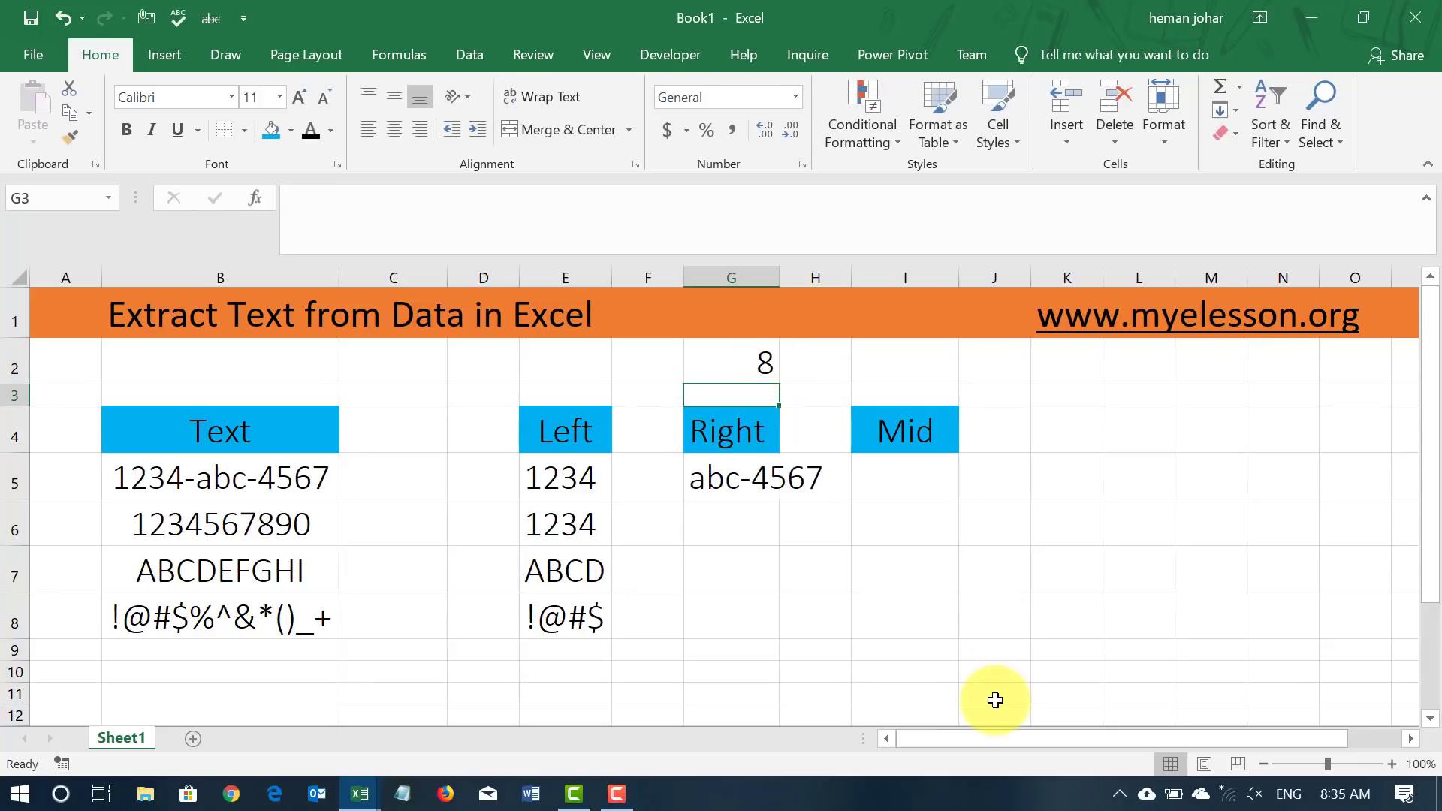
# Step: Make G5's formula =RIGHT(B5,$G$2) and fill it down to G8
pyautogui.click(775, 481)
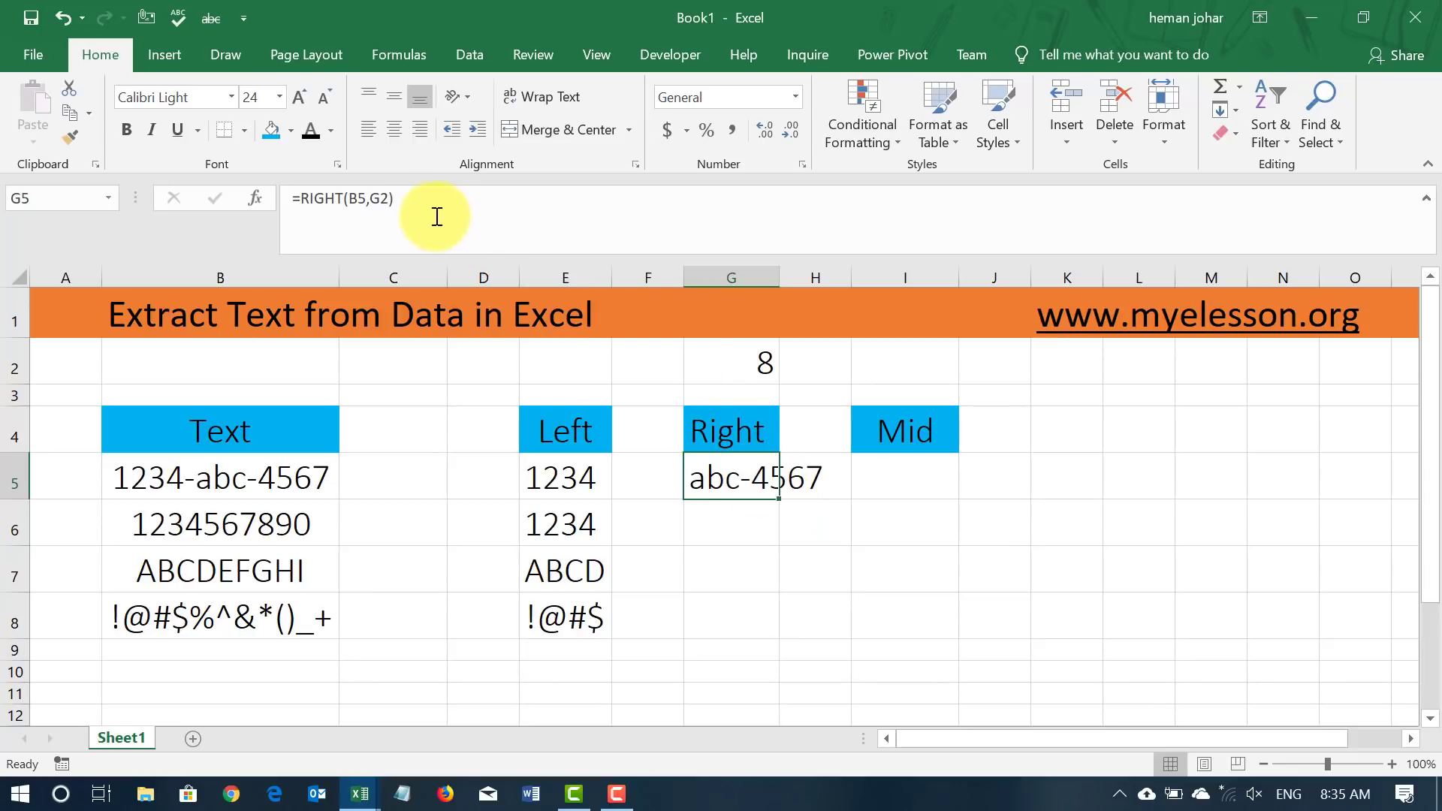
pyautogui.click(372, 197)
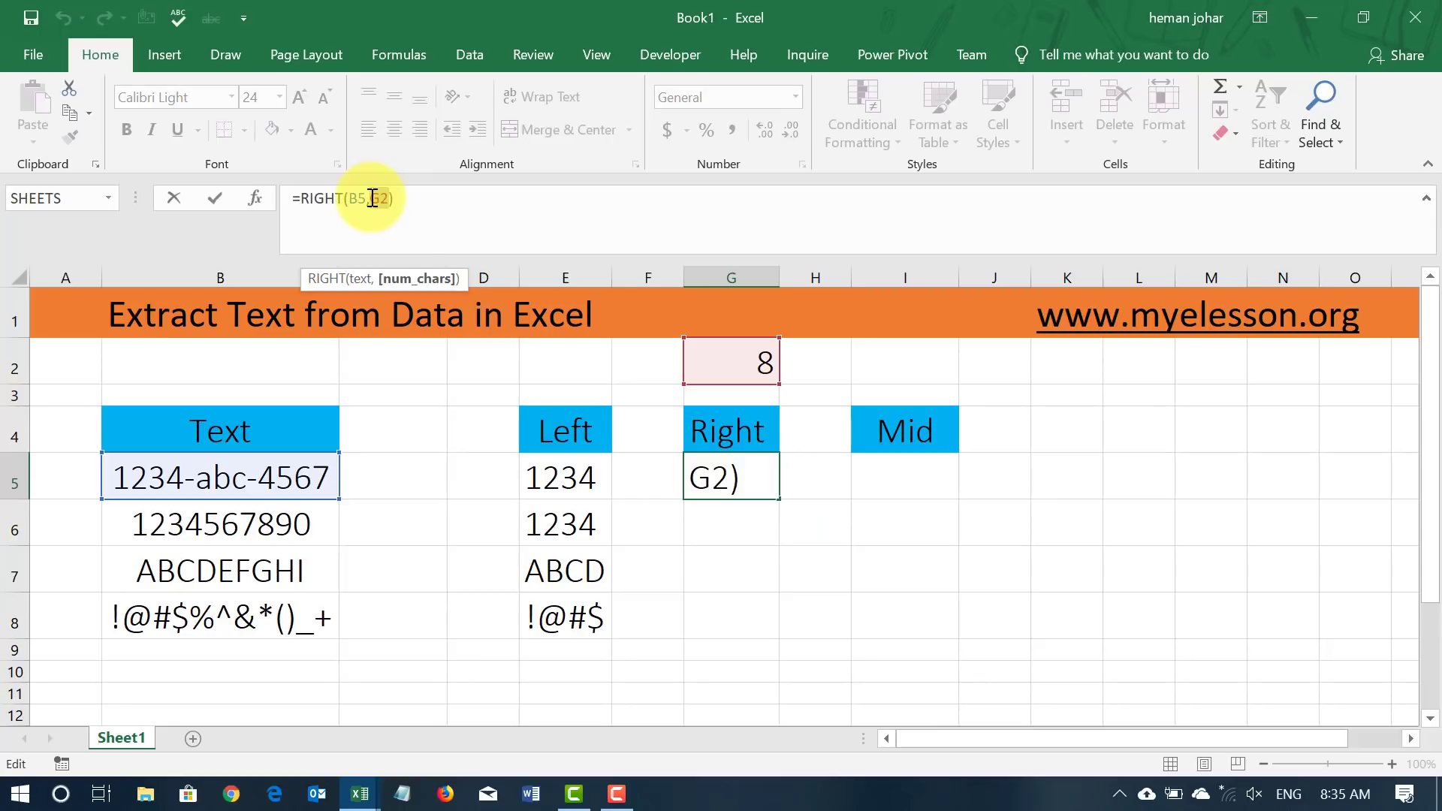
pyautogui.press('F4')
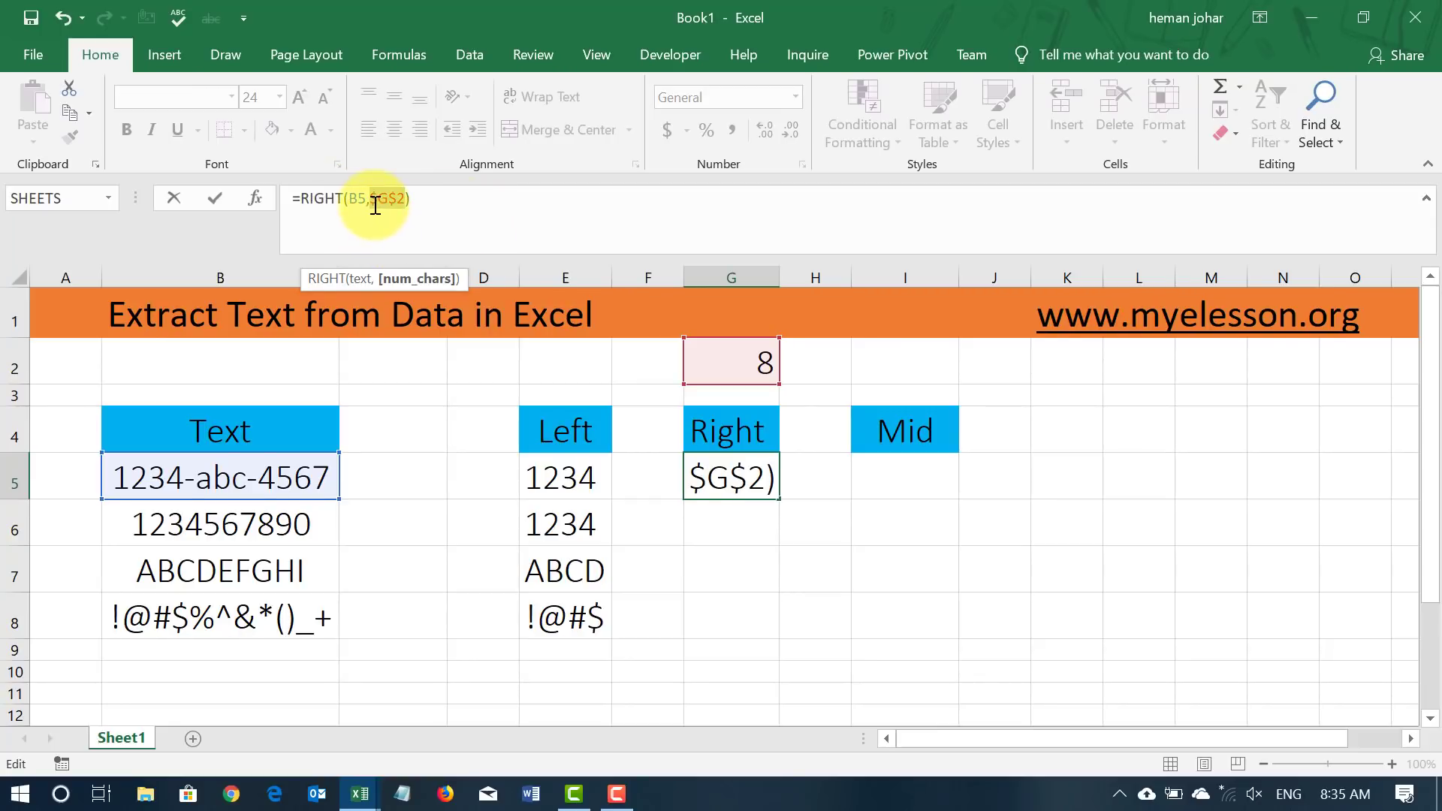
pyautogui.press('Return')
pyautogui.press('Up')
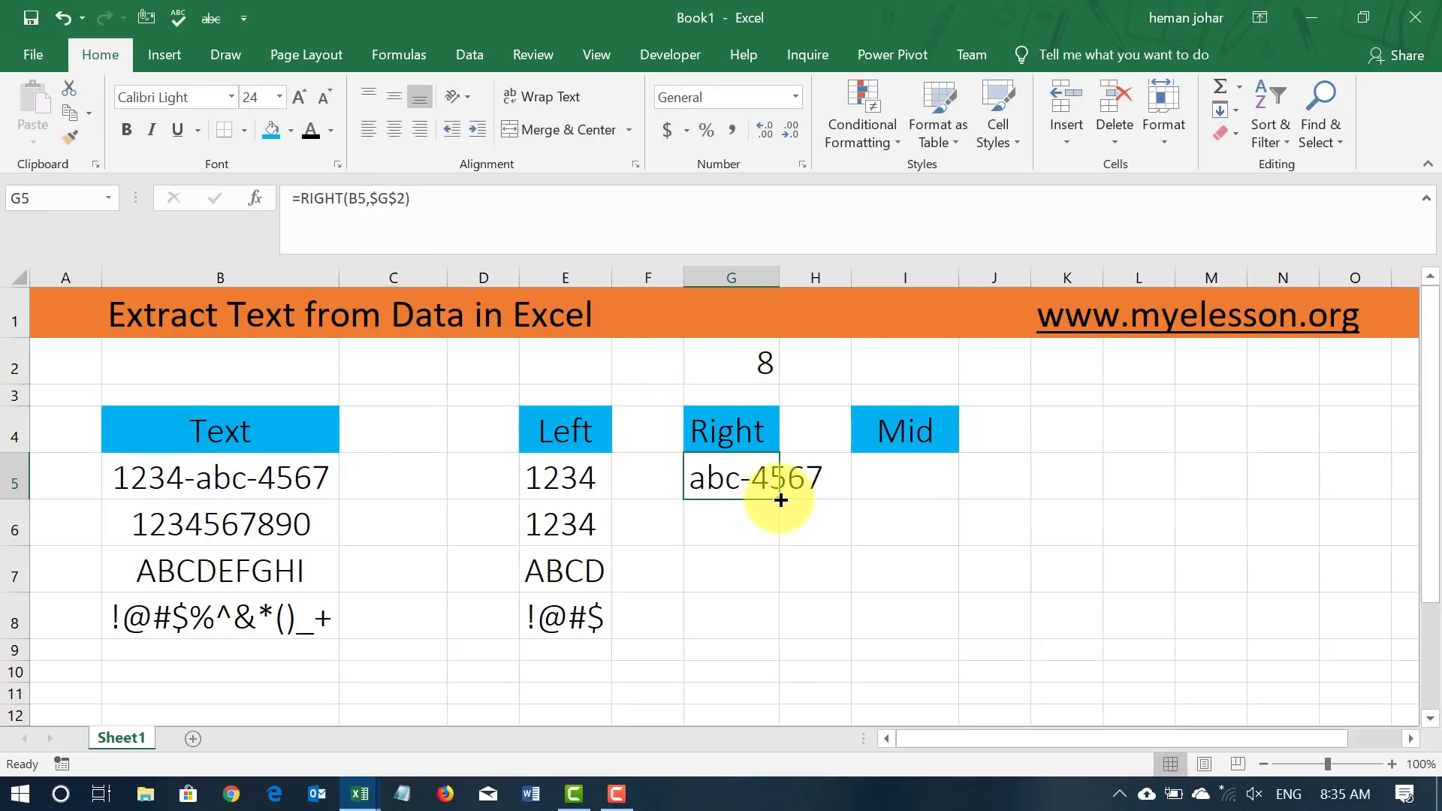
pyautogui.moveTo(781, 501); pyautogui.dragTo(773, 631)
pyautogui.click(926, 575)
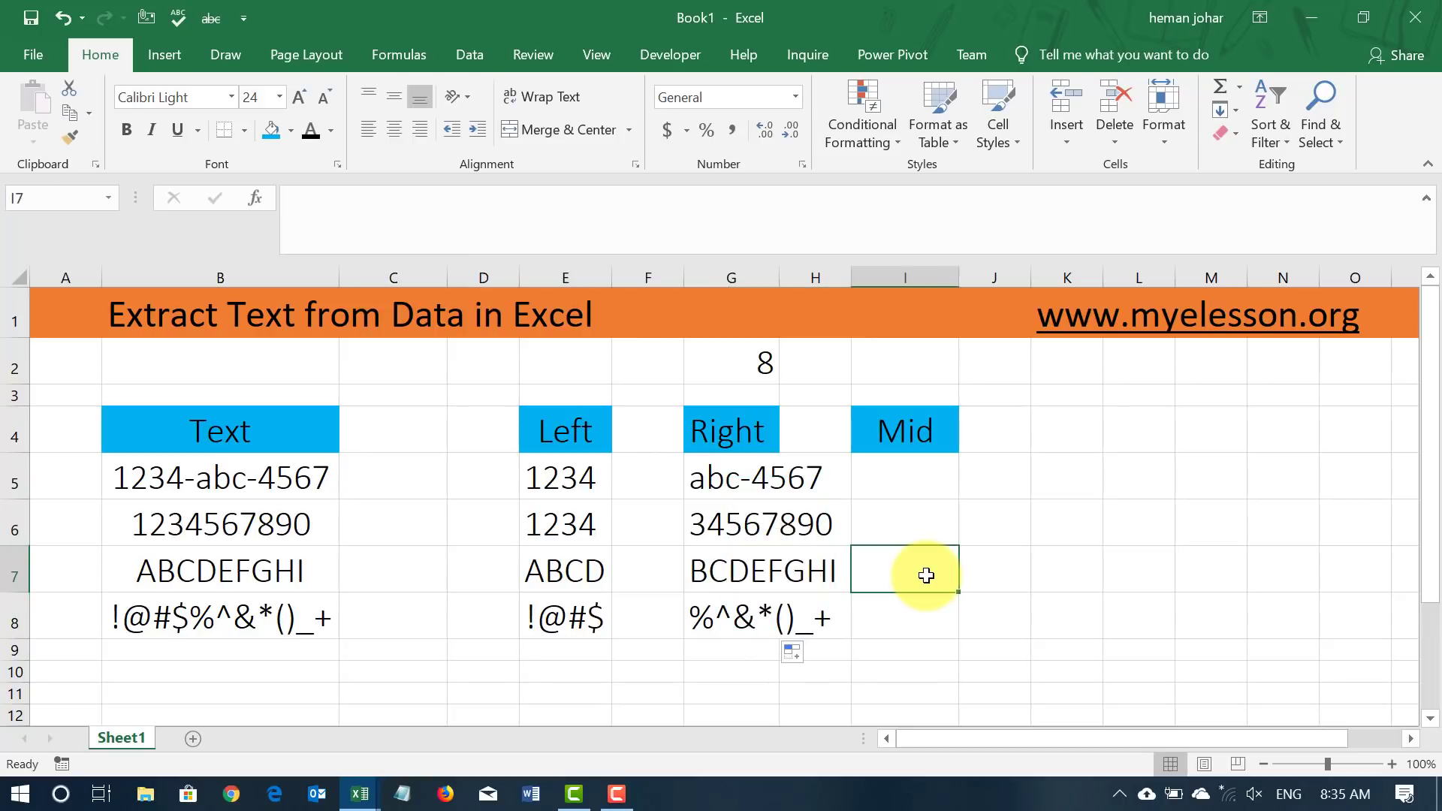
# Step: Set G2 to 5, giving -4567, 67890, EFGHI and *()_+
pyautogui.press('Left')
pyautogui.press('Left')
pyautogui.press('Up')
pyautogui.press('Up')
pyautogui.press('Up')
pyautogui.press('Up')
pyautogui.press('Up')
pyautogui.write('5')
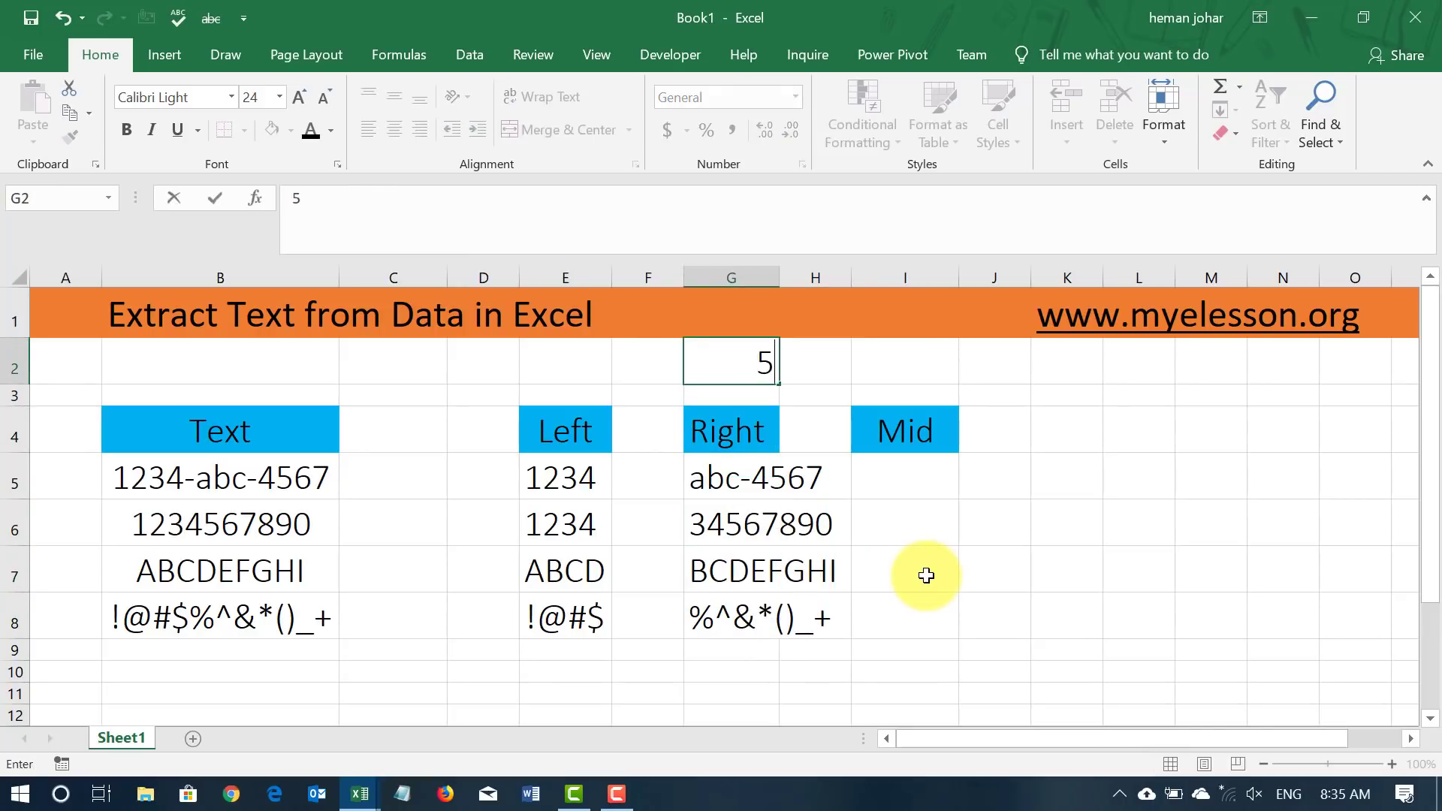
pyautogui.press('Return')
pyautogui.press('Down')
pyautogui.press('Down')
pyautogui.press('Down')
pyautogui.press('Right')
pyautogui.press('Right')
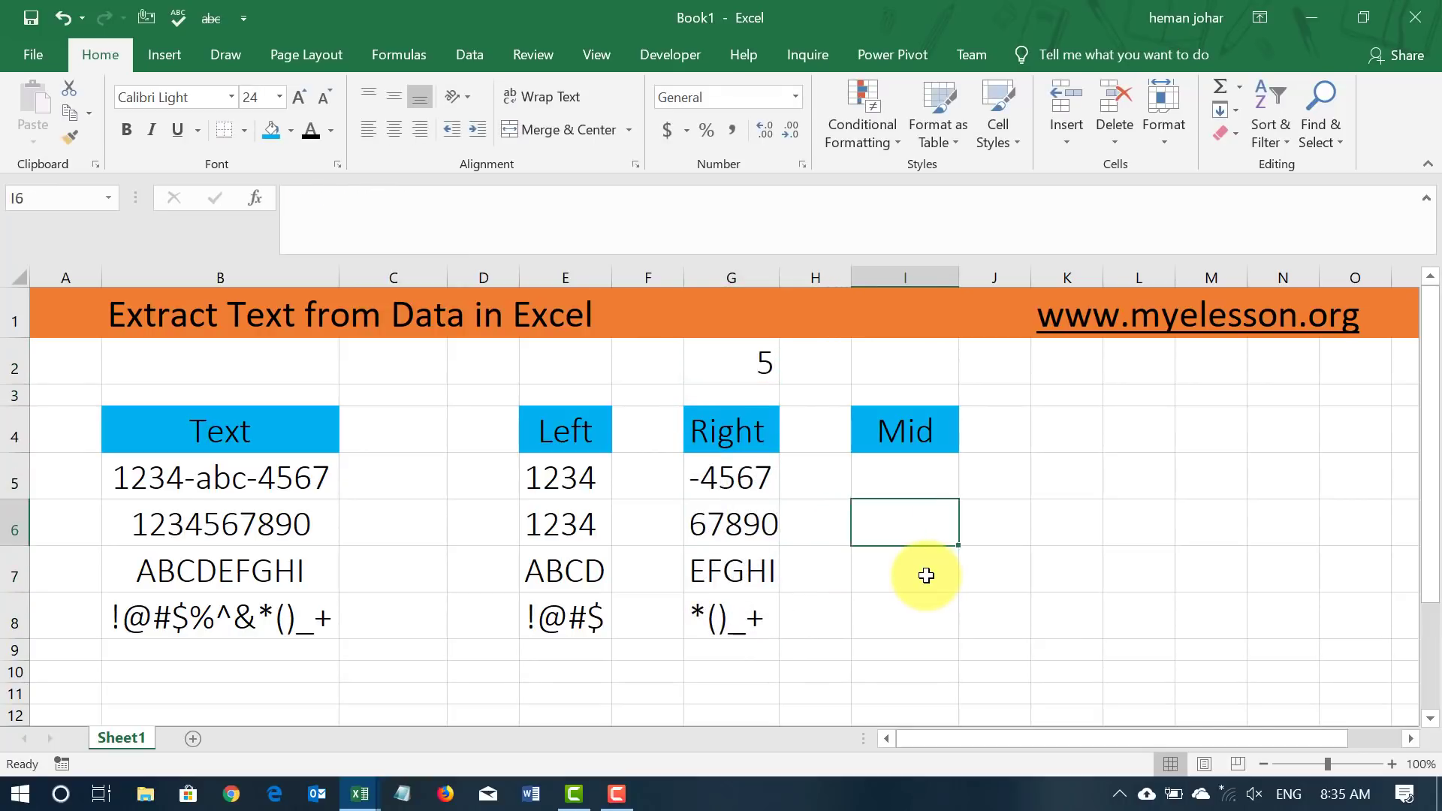
pyautogui.press('Up')
# Step: Enter =MID(B5,5,4) in I5, returning -abc from 1234-abc-4567
pyautogui.write('=')
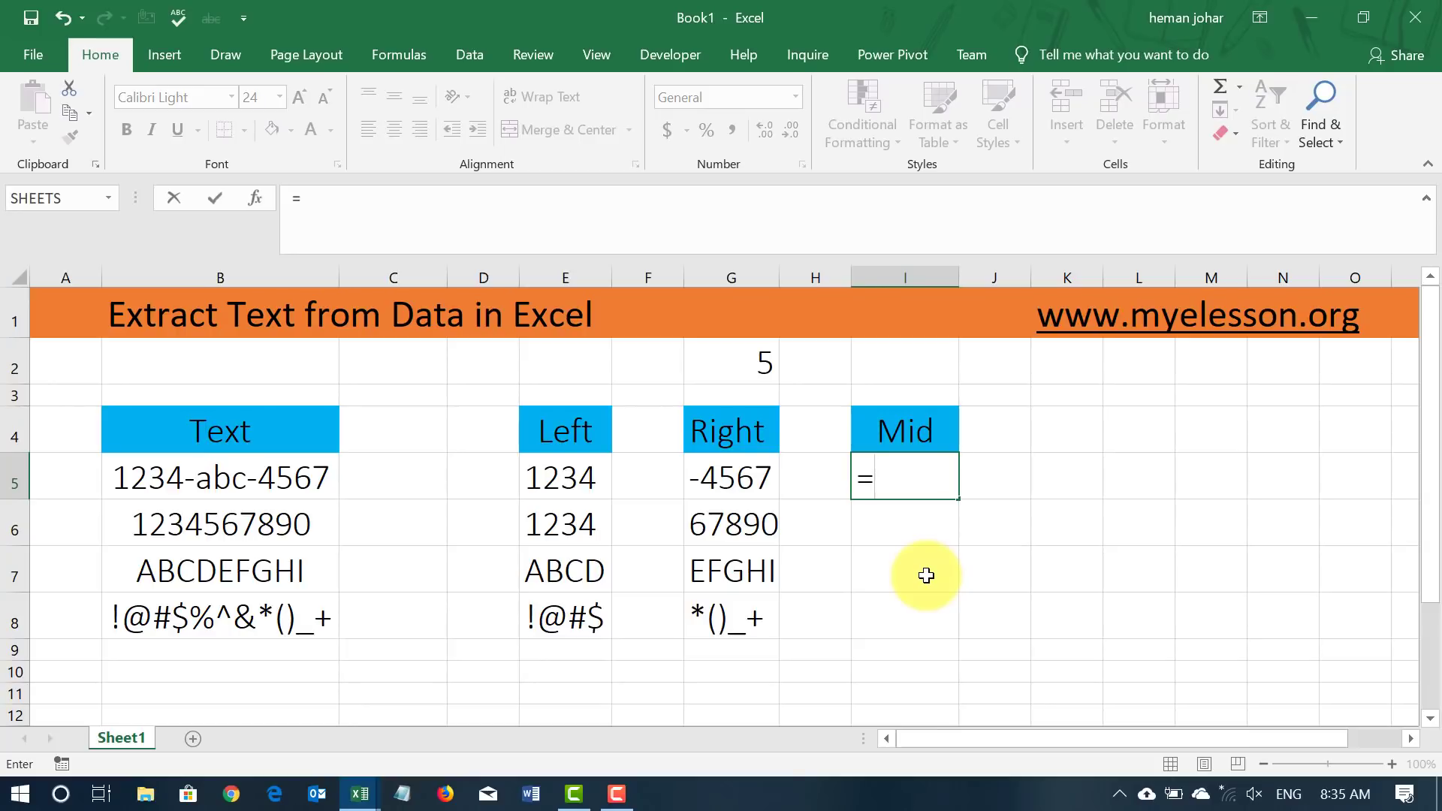
pyautogui.write('mid')
pyautogui.press('Tab')
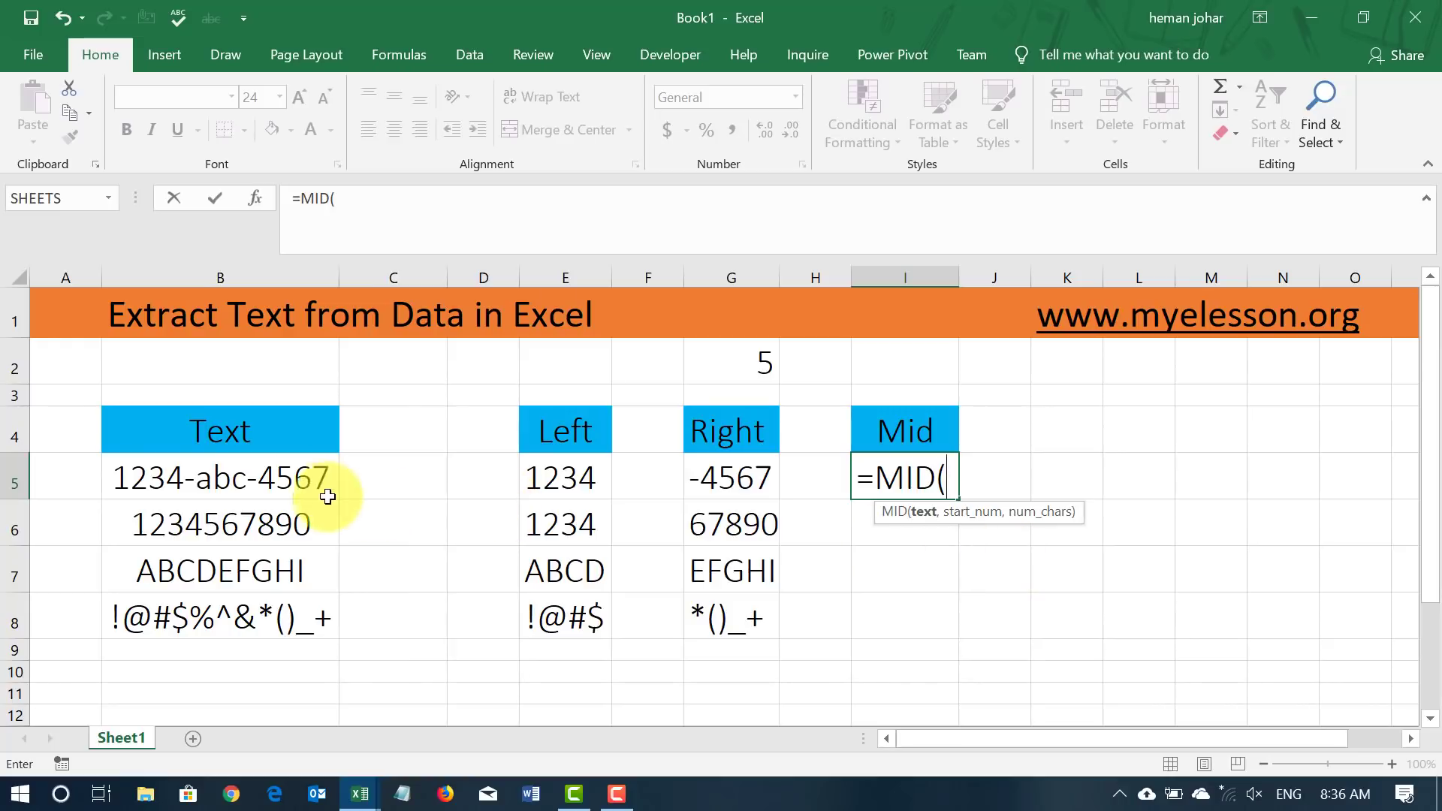
pyautogui.click(287, 479)
pyautogui.write(',')
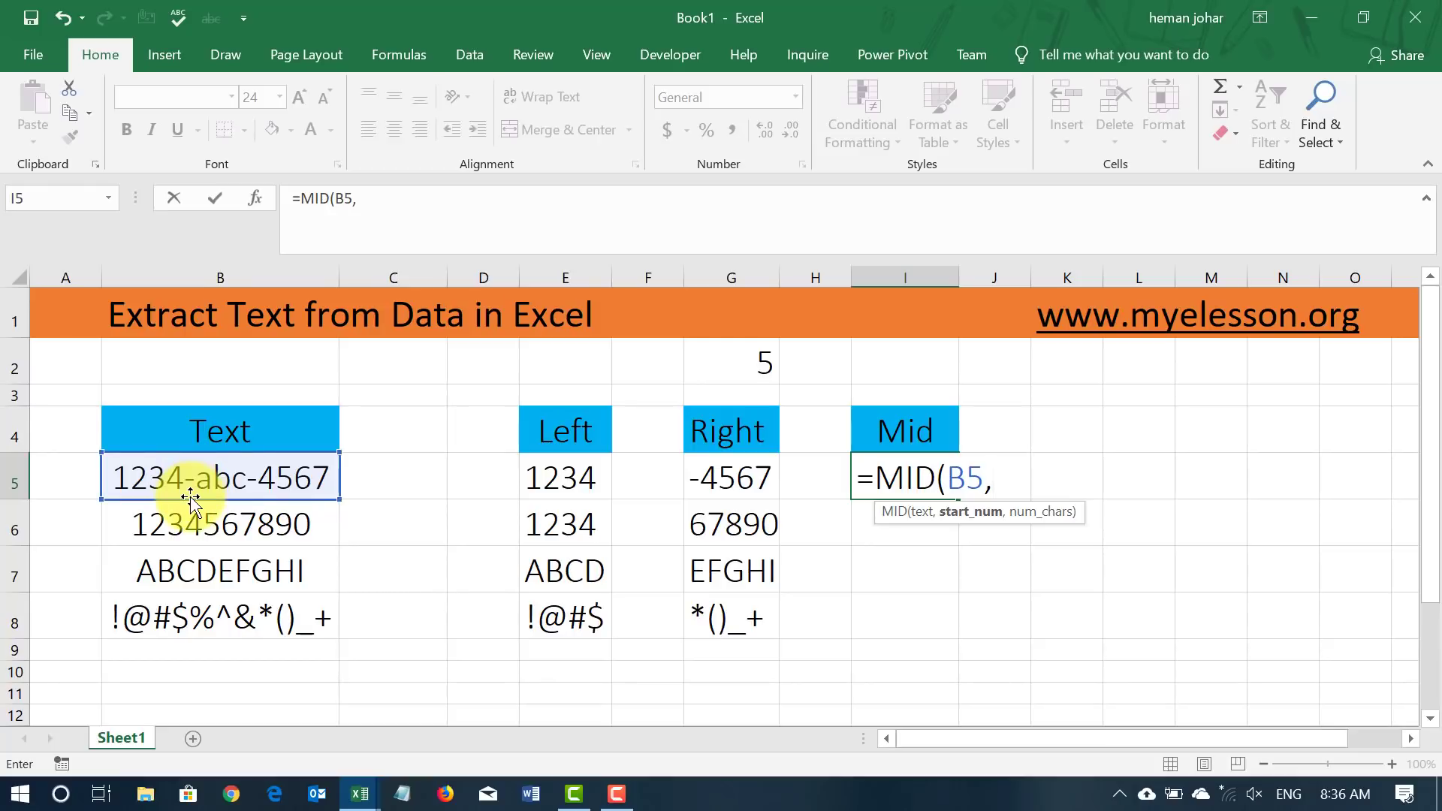
pyautogui.write('5,')
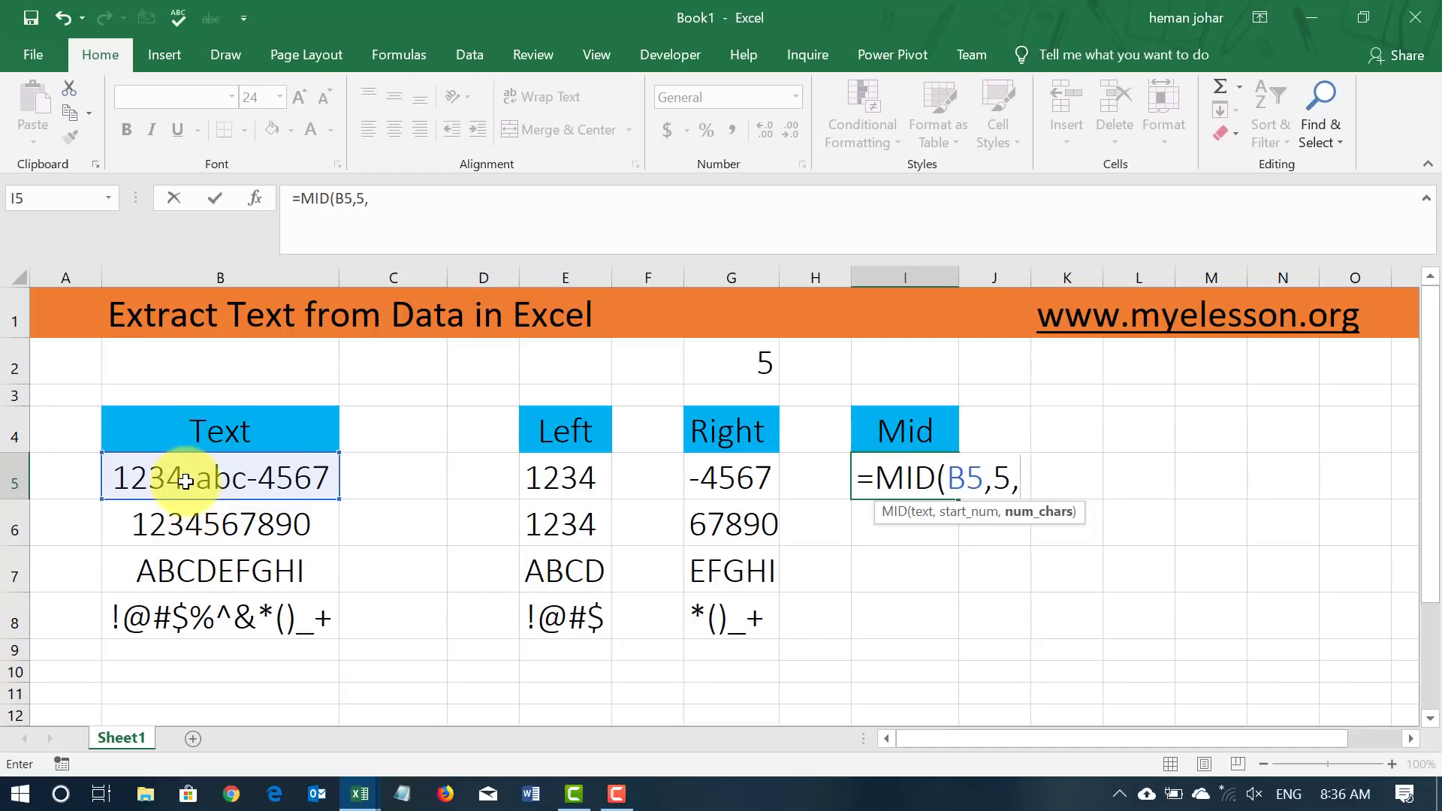
pyautogui.write('4)')
pyautogui.press('Return')
pyautogui.press('Up')
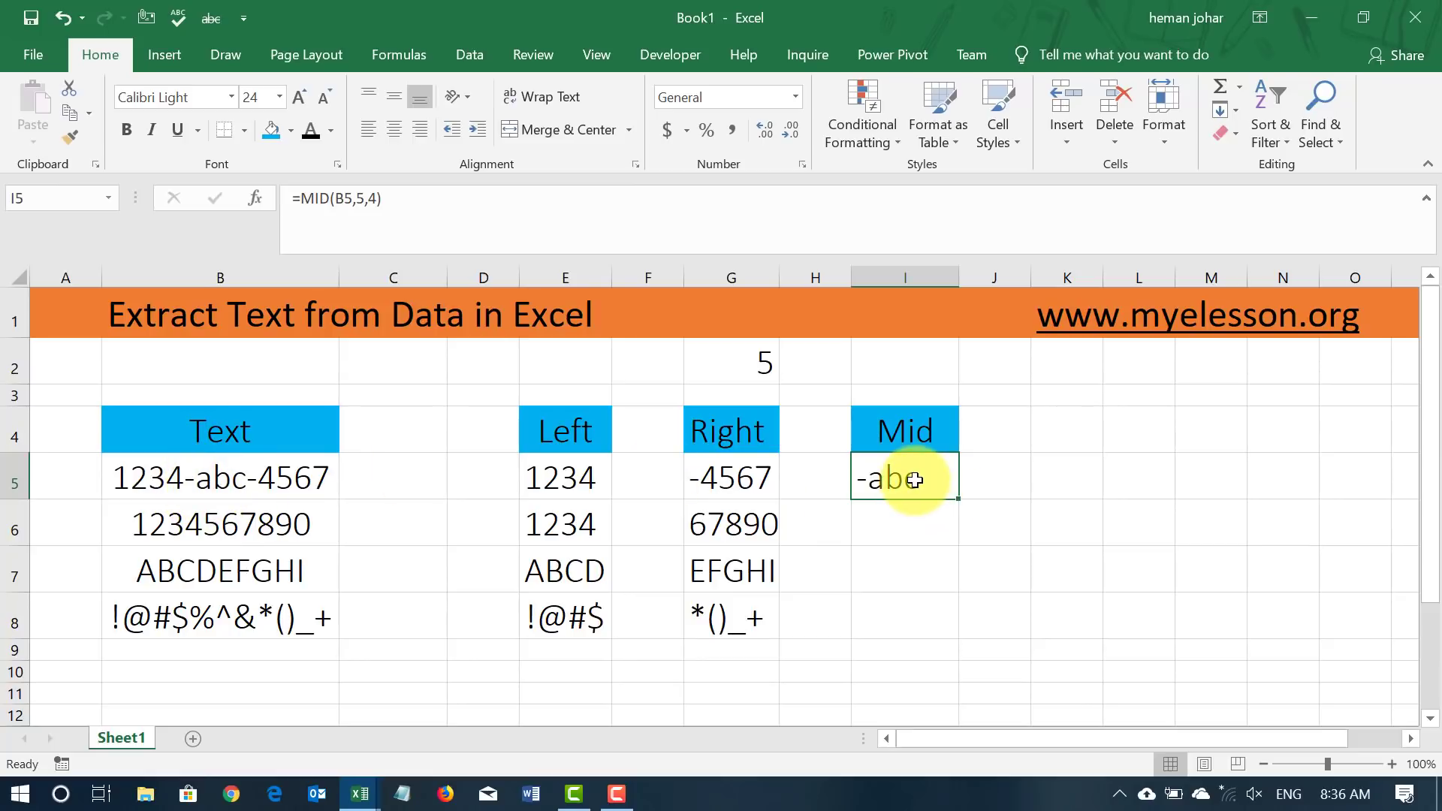
# Step: Change I5's MID length to 5 and fill it down to I8 (56789, EFGHI, %^&*()
pyautogui.press('F2')
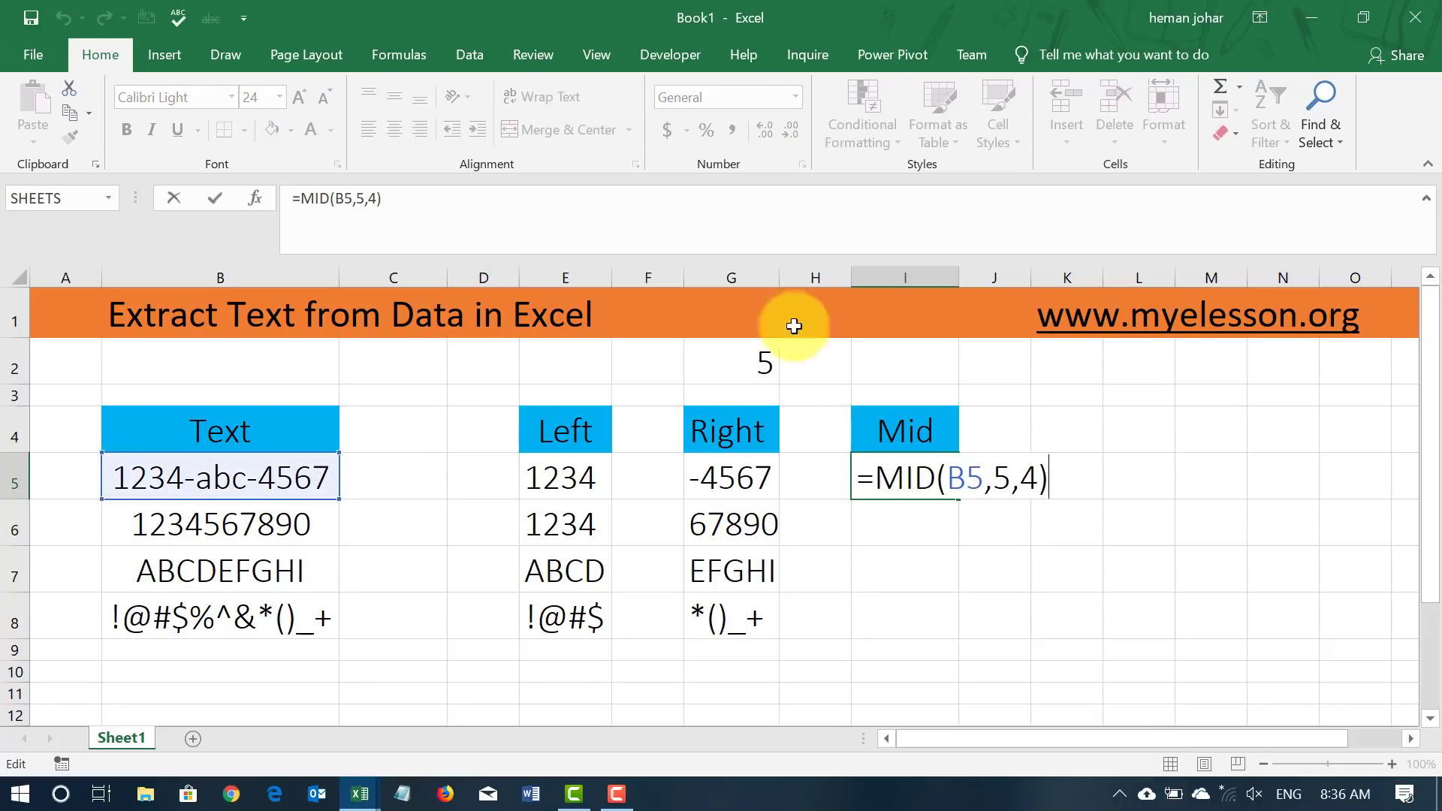
pyautogui.press('Left')
pyautogui.press('BackSpace')
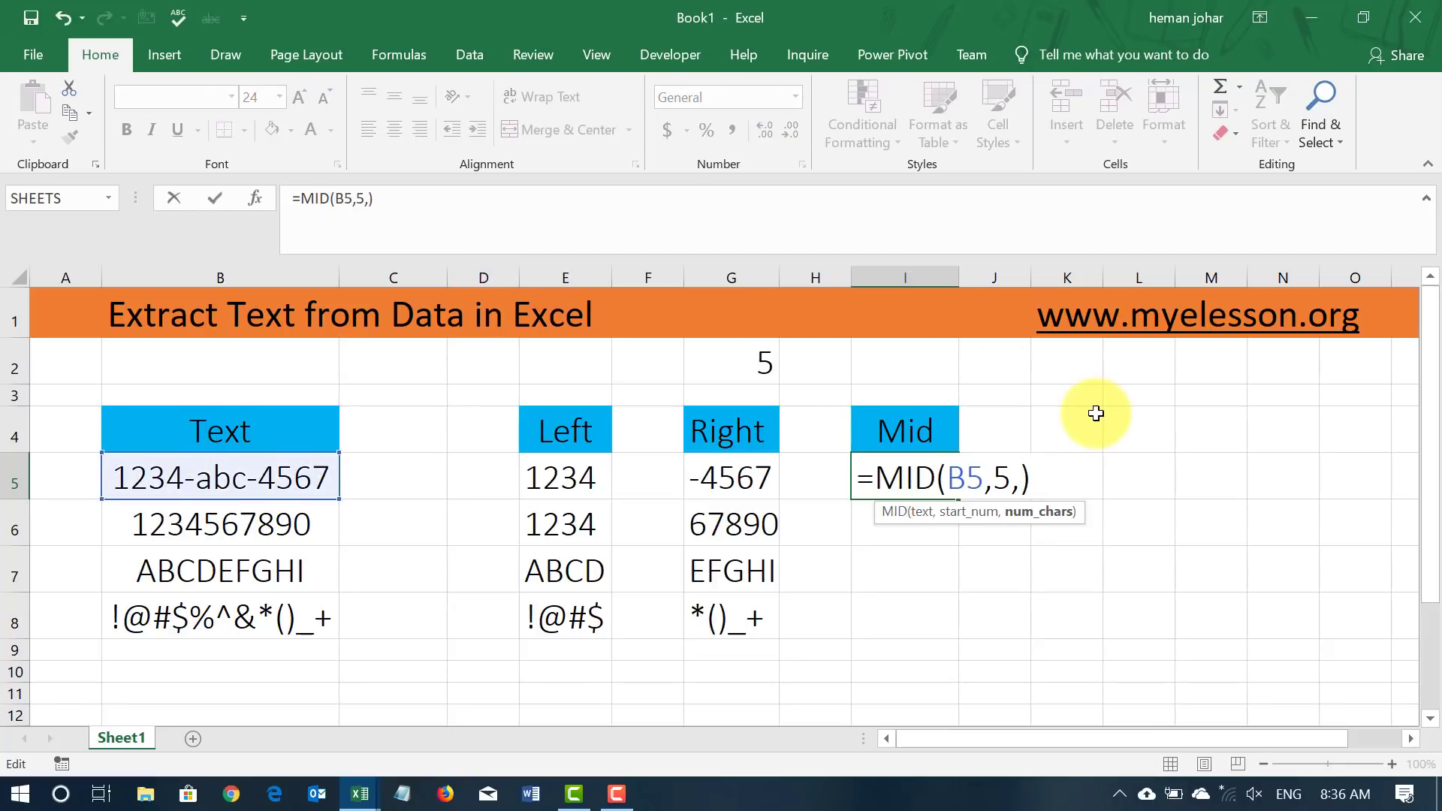
pyautogui.write('5')
pyautogui.hotkey('ctrl', 'Return')
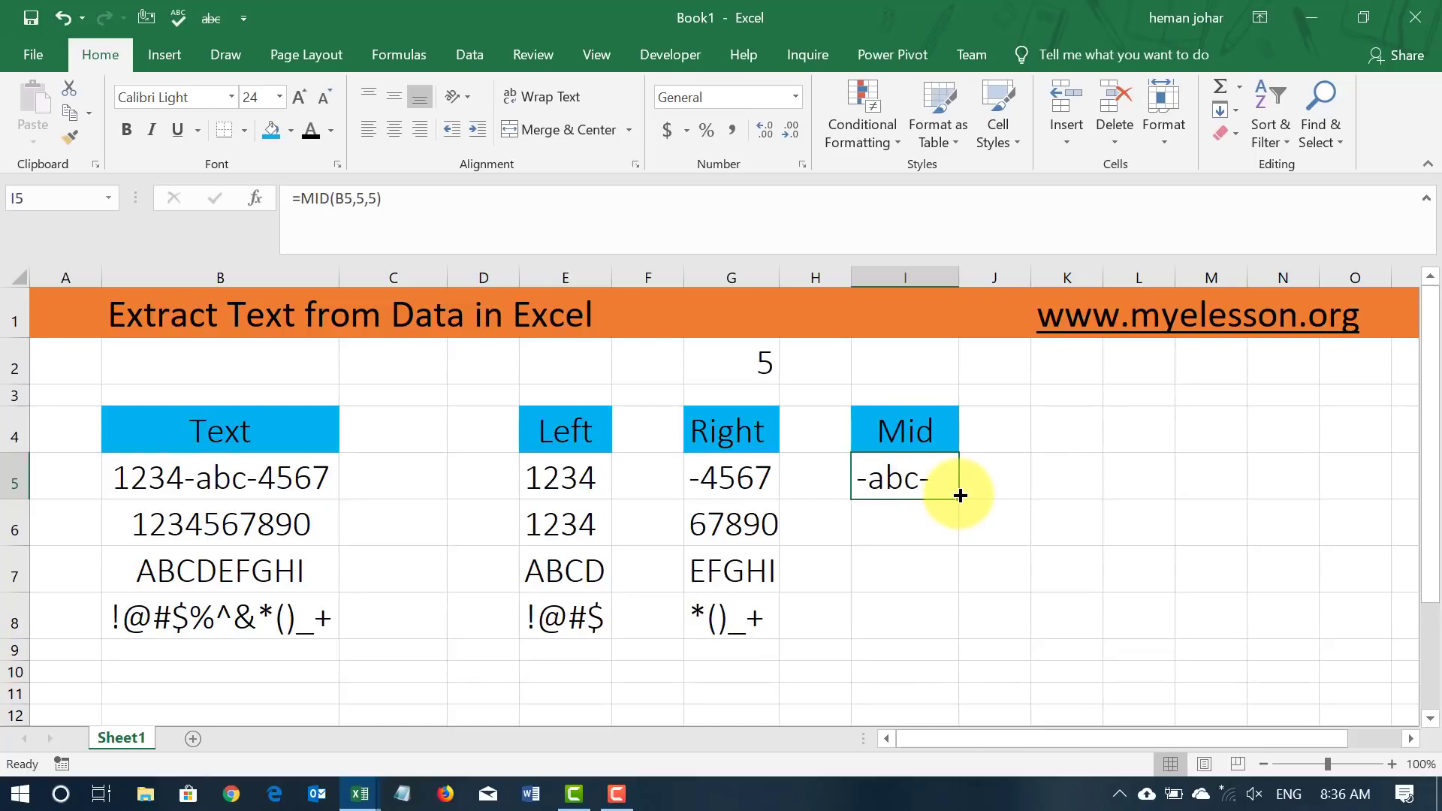
pyautogui.moveTo(960, 499); pyautogui.dragTo(949, 619)
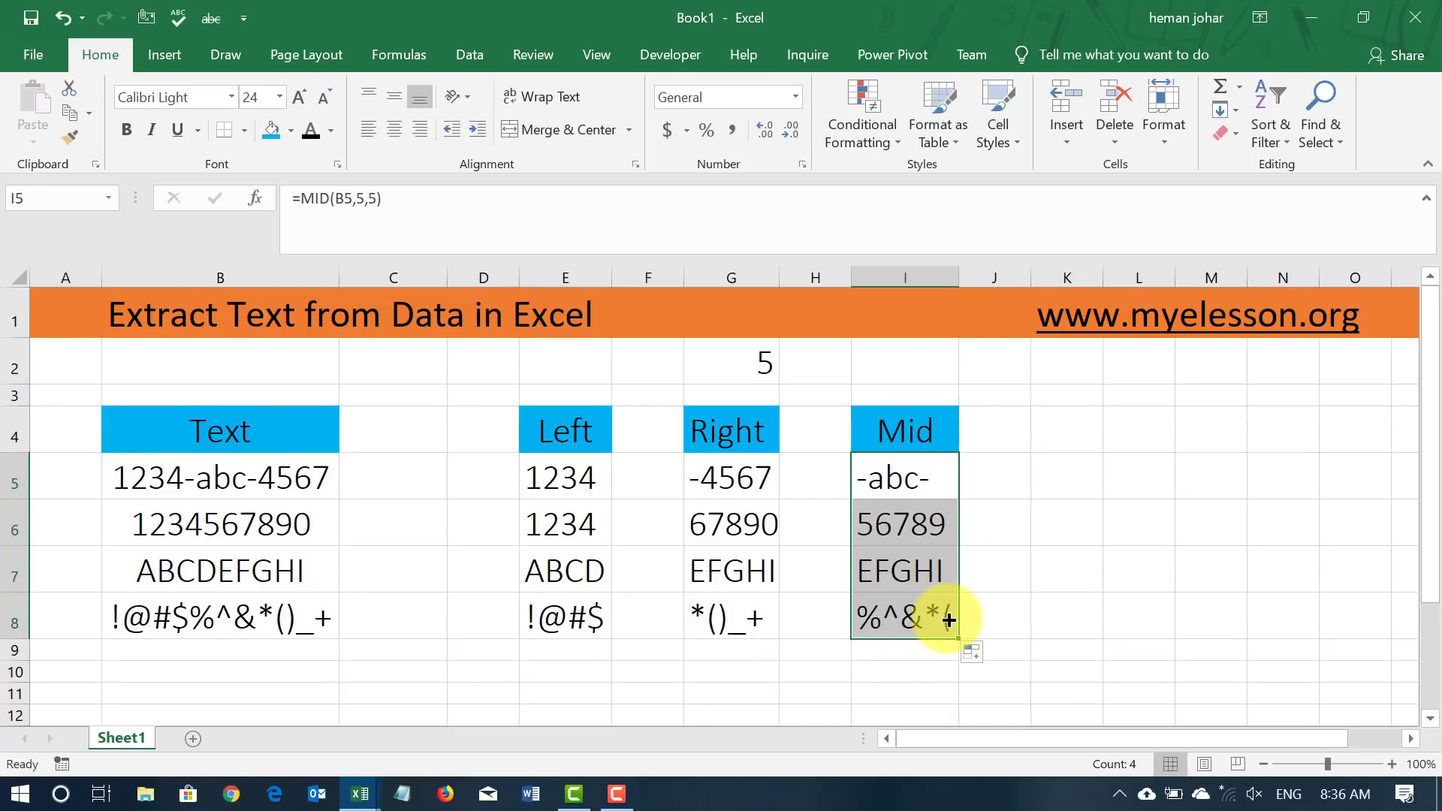
pyautogui.hotkey('shift', 'BackSpace')
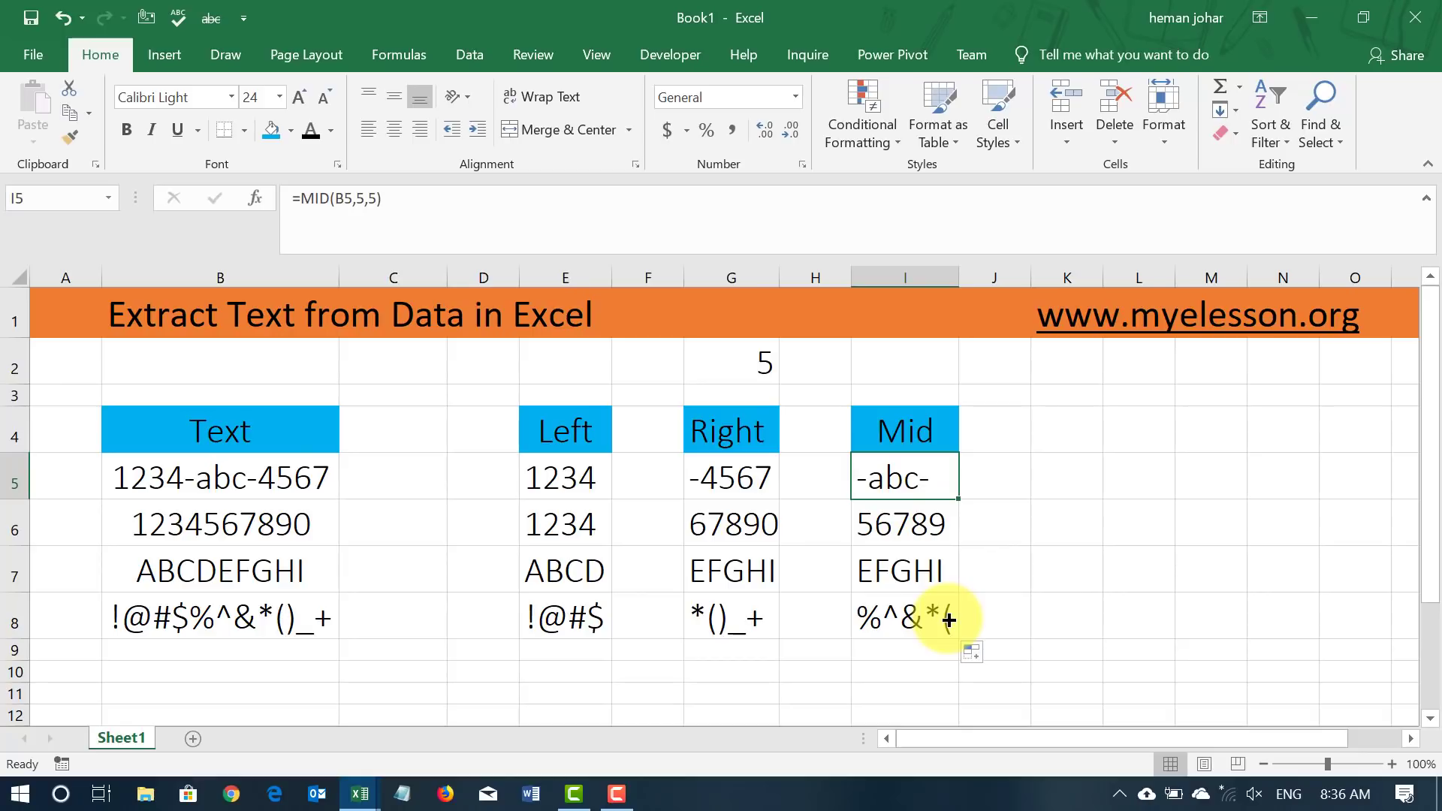
# Step: Edit I5 to =MID(B5,6,3) so it returns abc
pyautogui.press('F2')
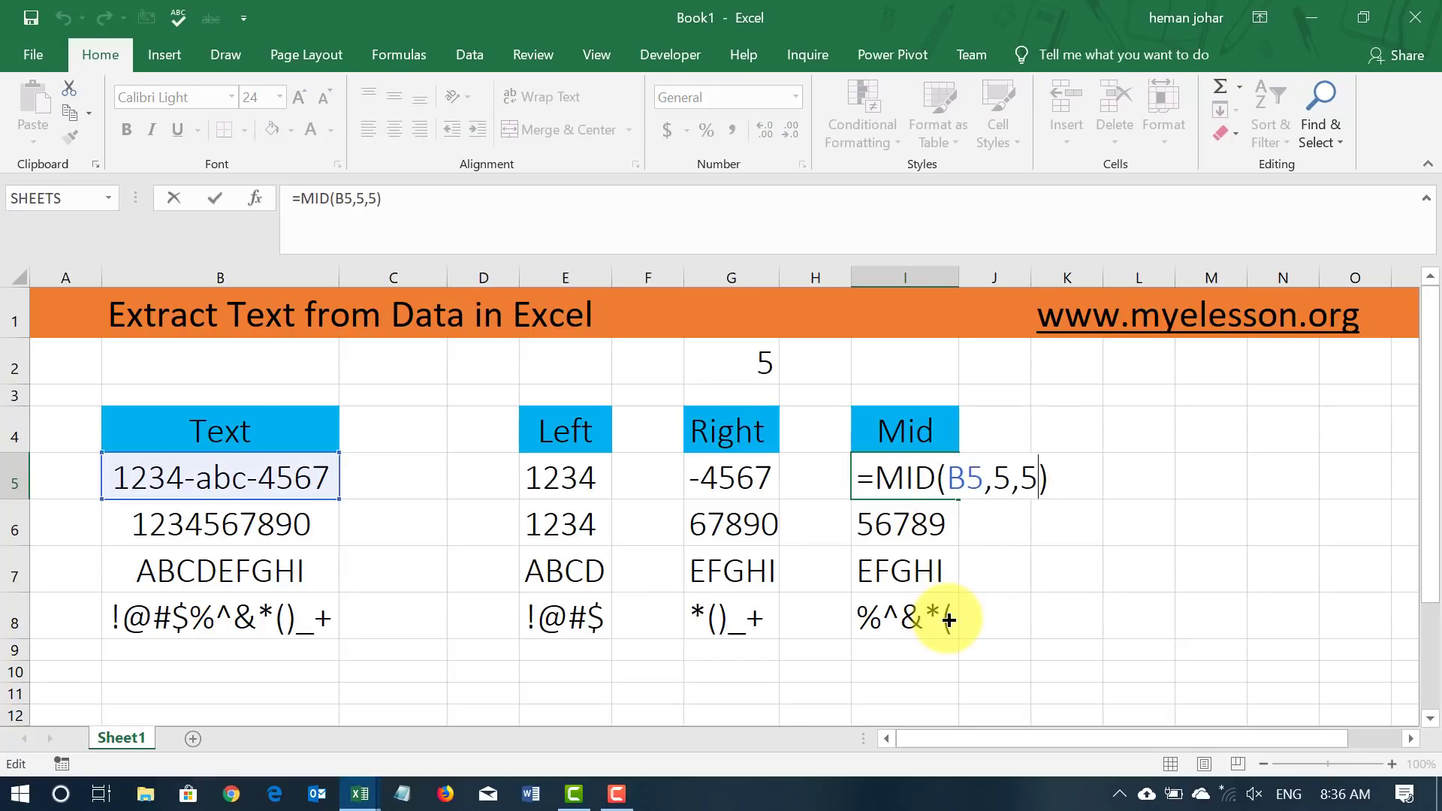
pyautogui.press('BackSpace')
pyautogui.press('BackSpace')
pyautogui.press('BackSpace')
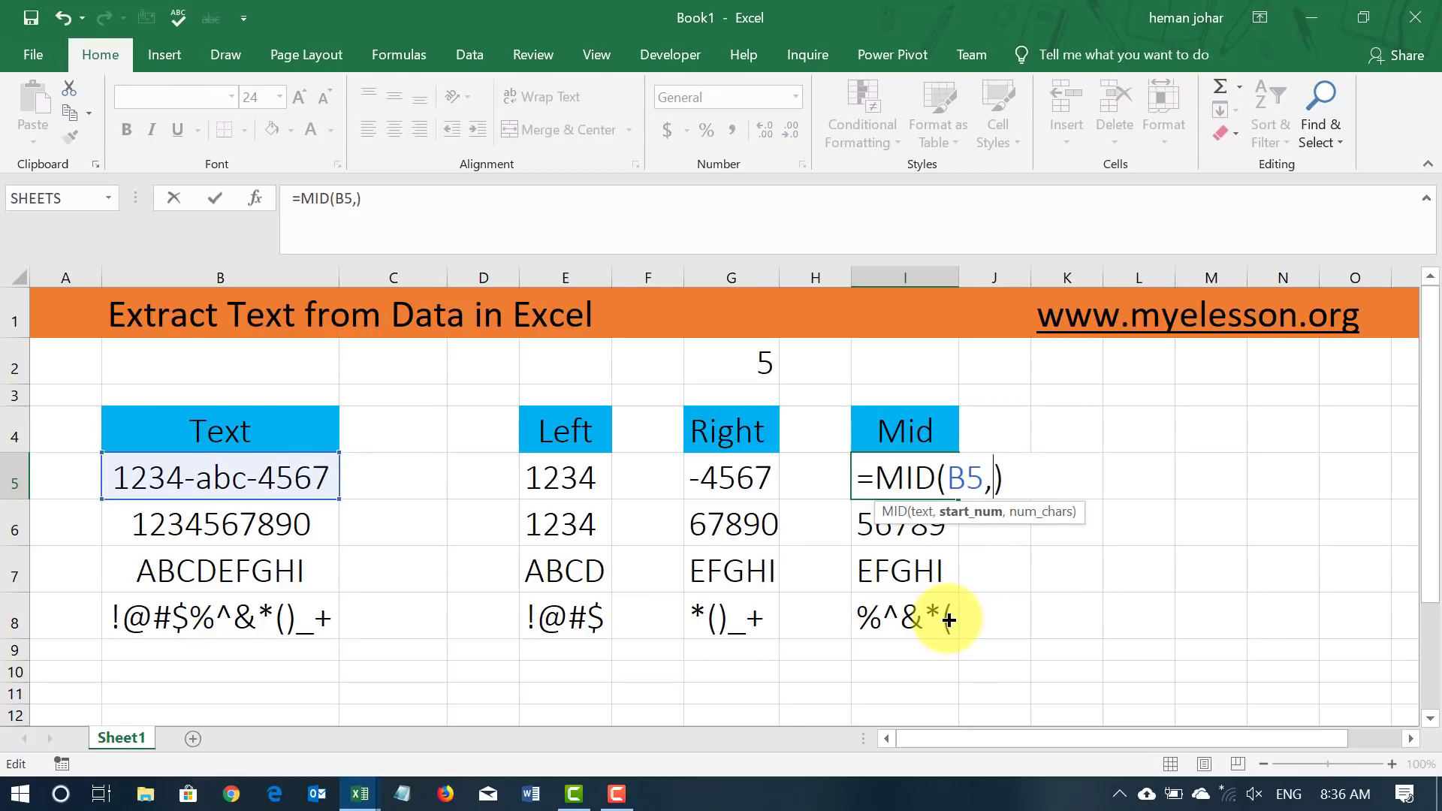
pyautogui.write('6')
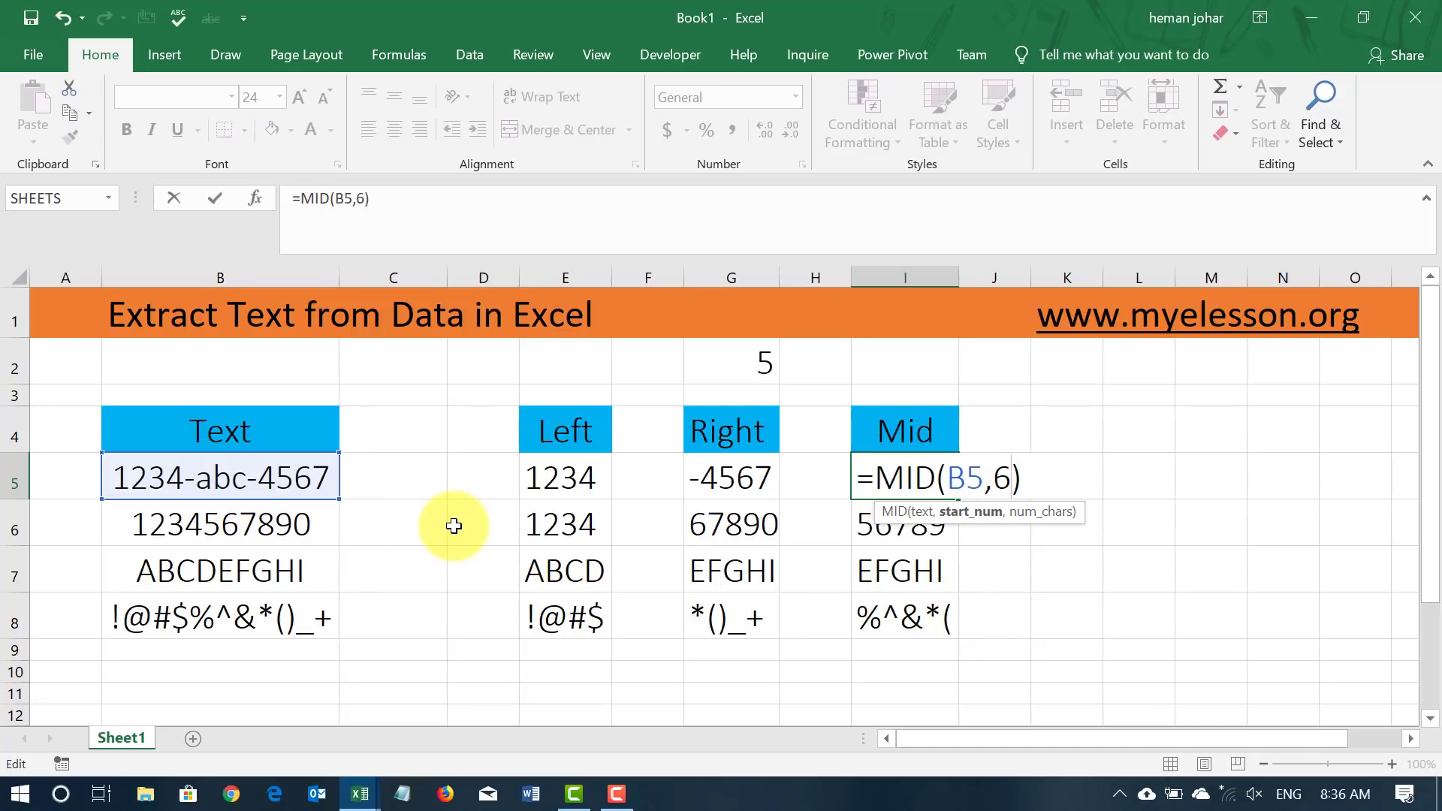
pyautogui.write(',3')
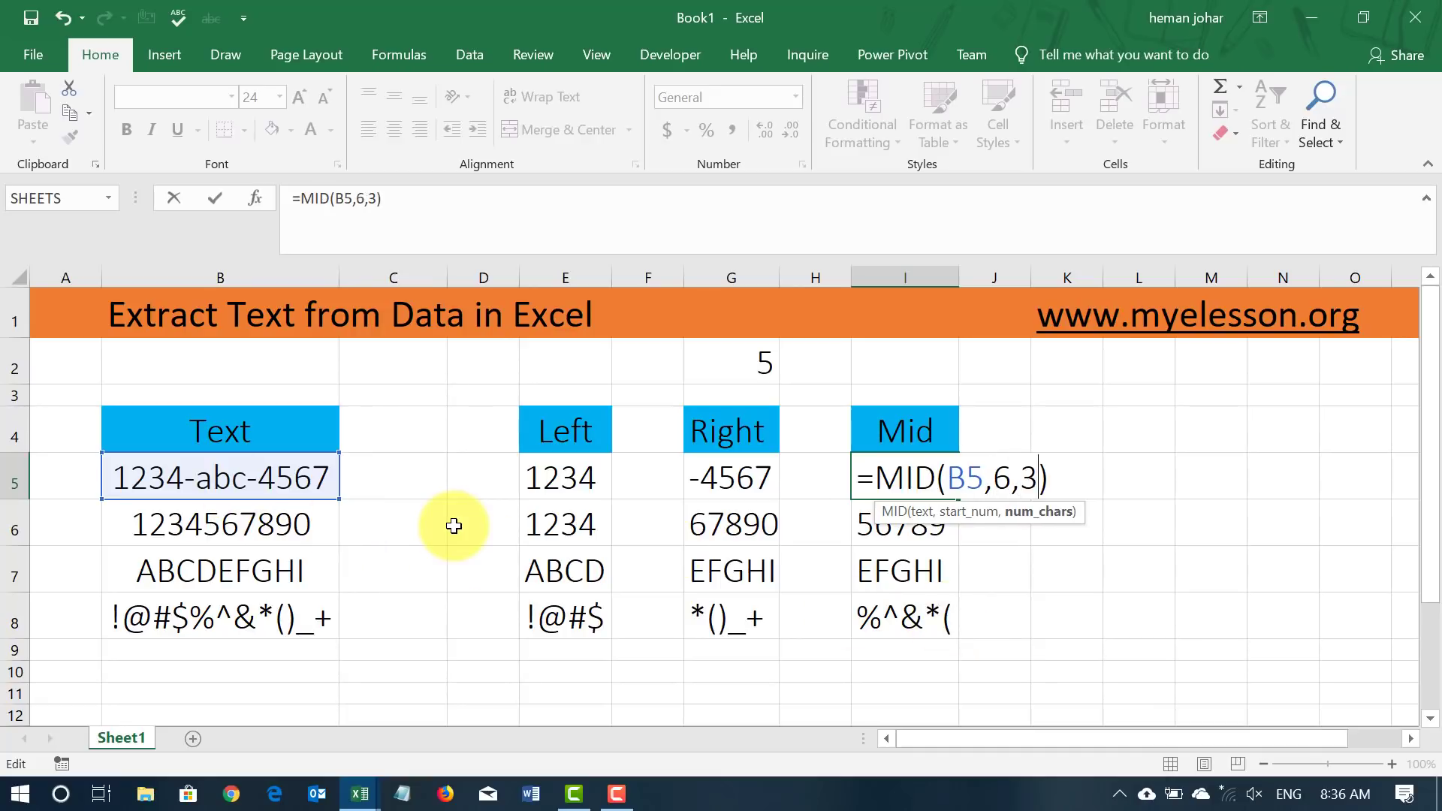
pyautogui.hotkey('ctrl', 'Return')
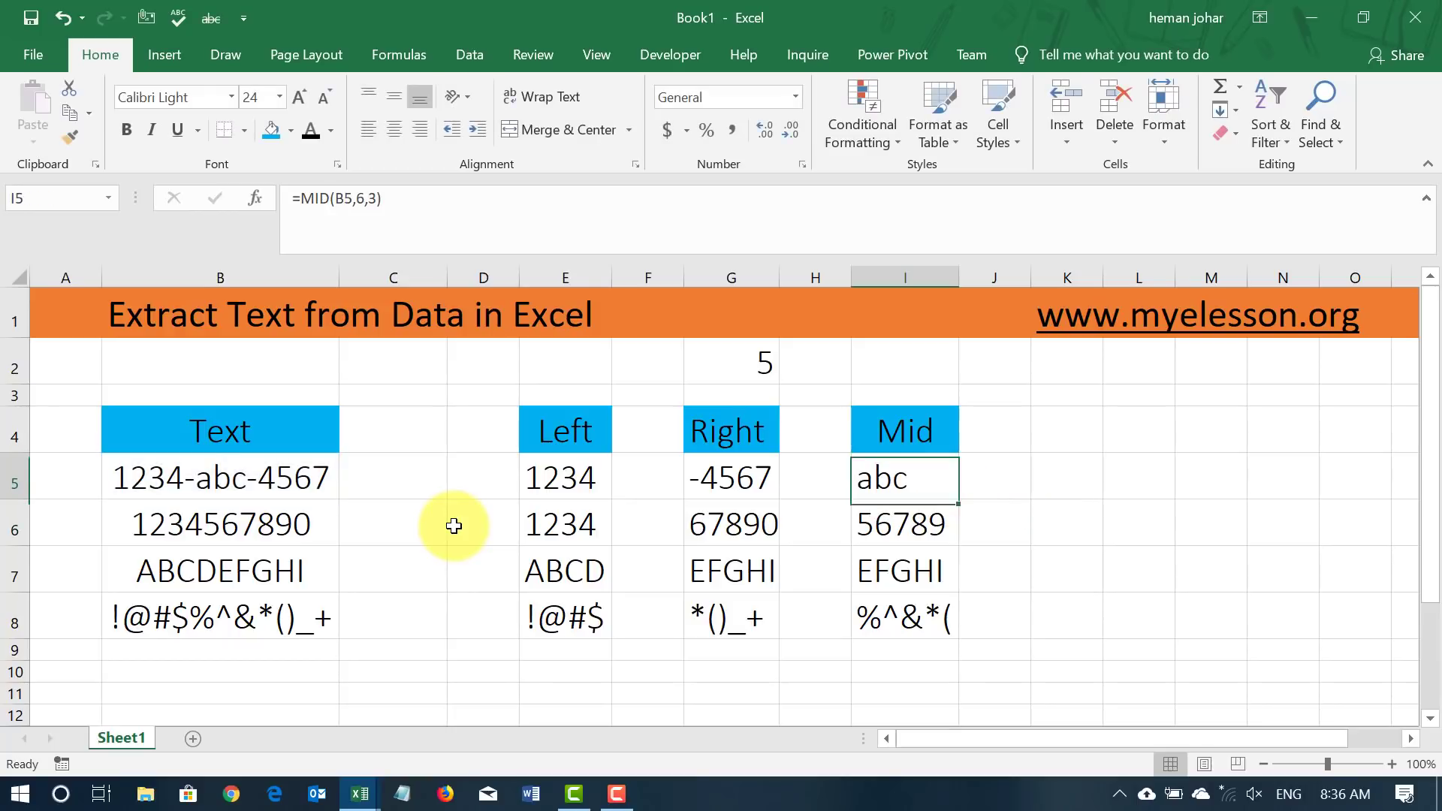